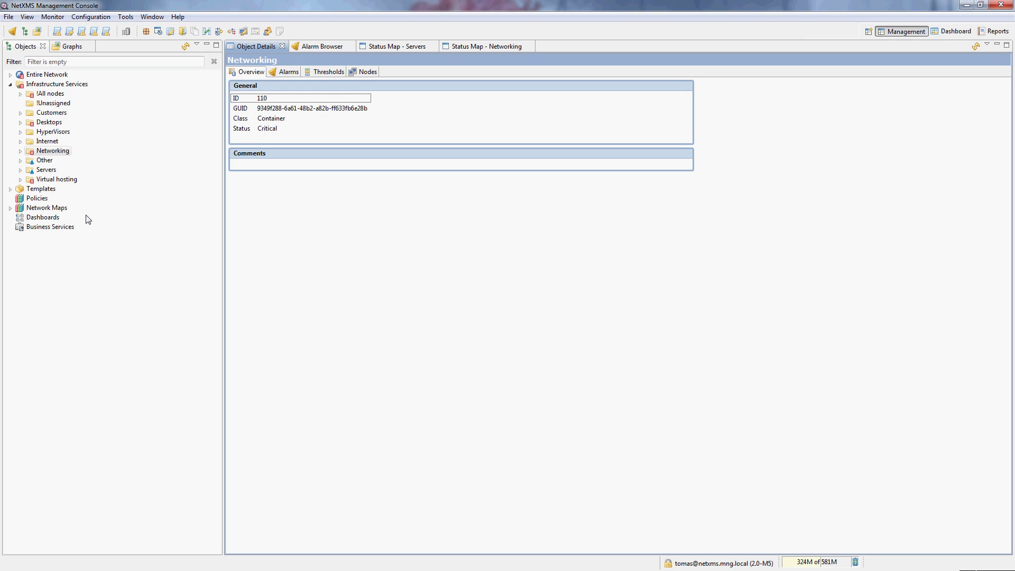
# - Create a new dashboard under Dashboards and open Test DB in its own tab
pyautogui.rightClick(53, 217)
pyautogui.click(98, 238)
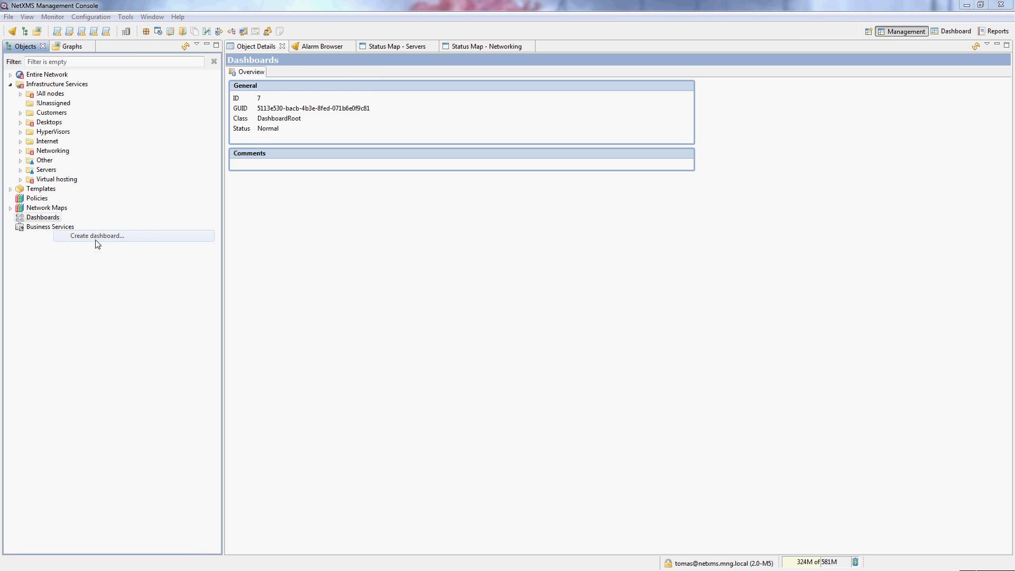
pyautogui.write('Test ')
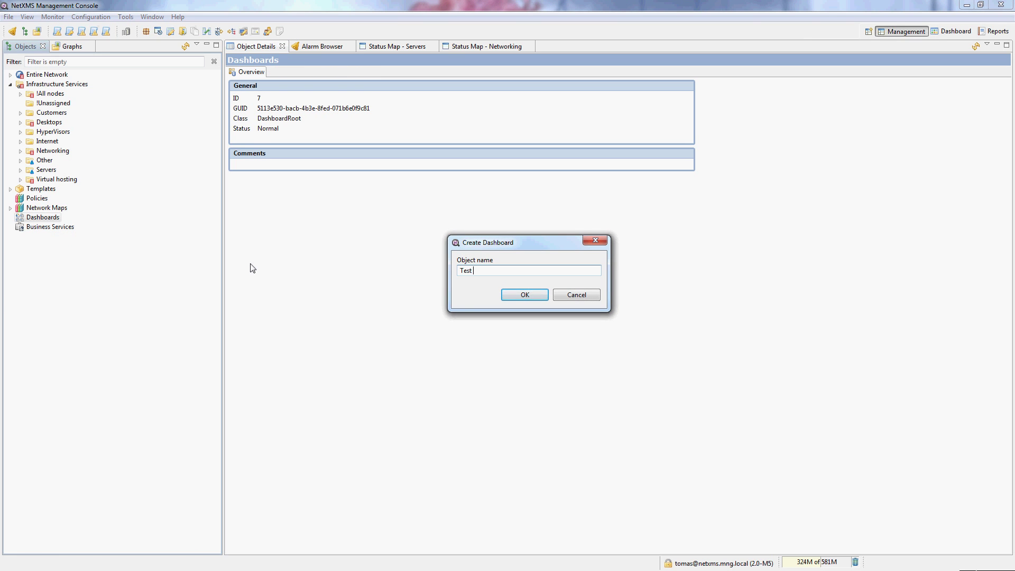
pyautogui.write('1')
pyautogui.press('Return')
pyautogui.click(12, 217)
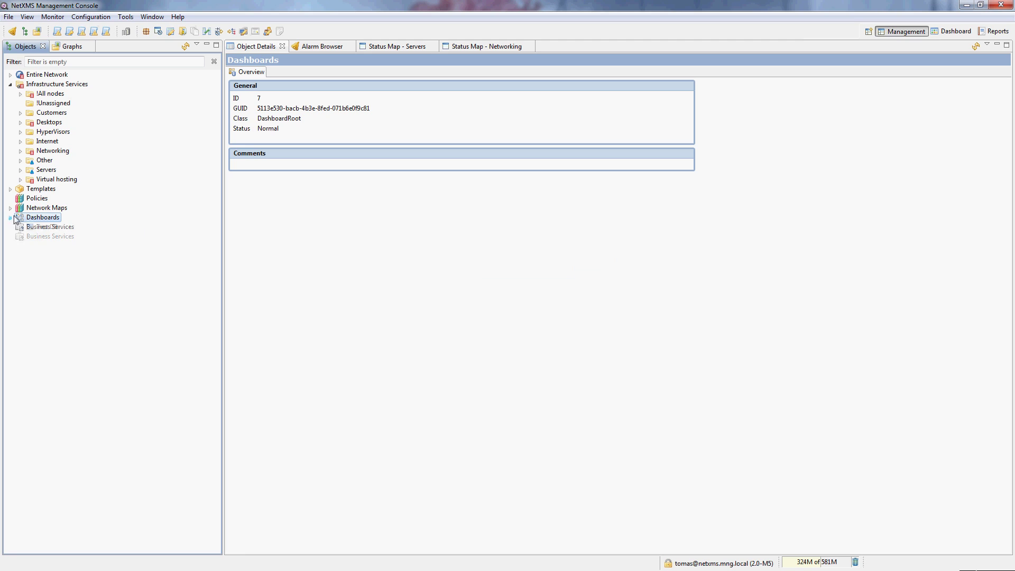
pyautogui.doubleClick(47, 226)
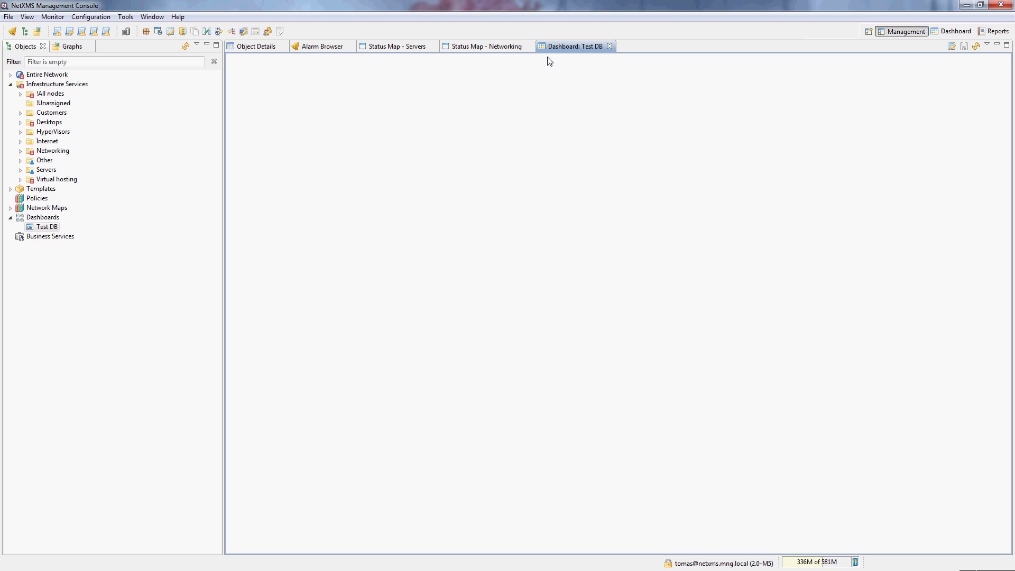
# - Set the Test DB dashboard layout to 2 equal-width columns
pyautogui.rightClick(48, 231)
pyautogui.click(100, 324)
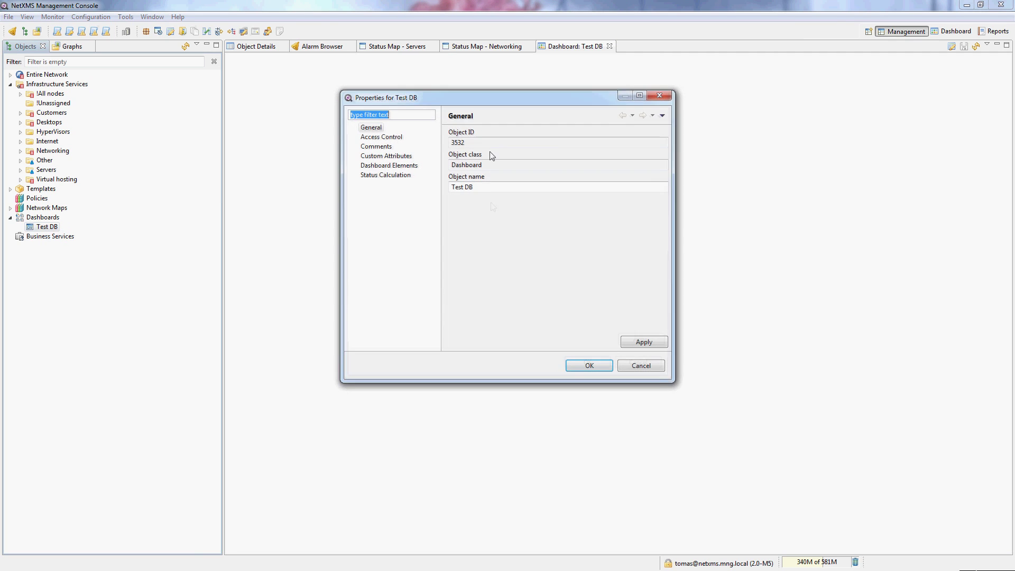
pyautogui.moveTo(476, 97); pyautogui.dragTo(379, 209)
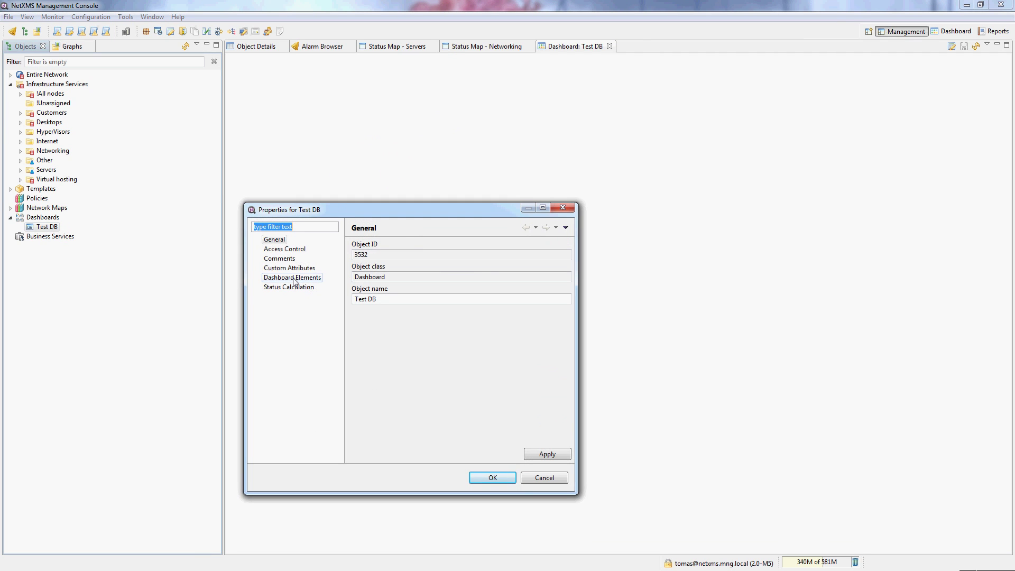
pyautogui.click(294, 280)
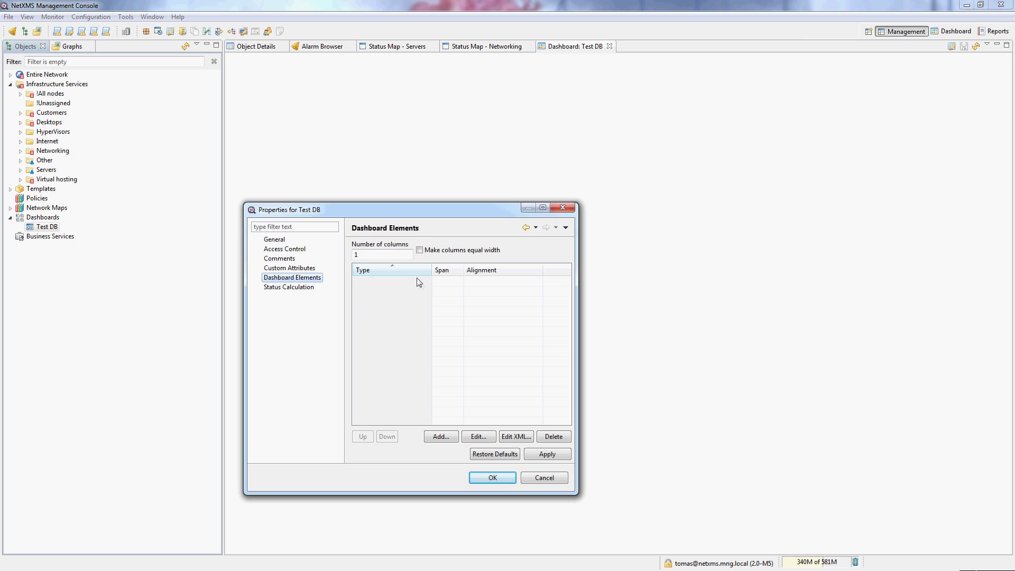
pyautogui.doubleClick(381, 255)
pyautogui.write('2')
pyautogui.click(436, 250)
pyautogui.click(547, 456)
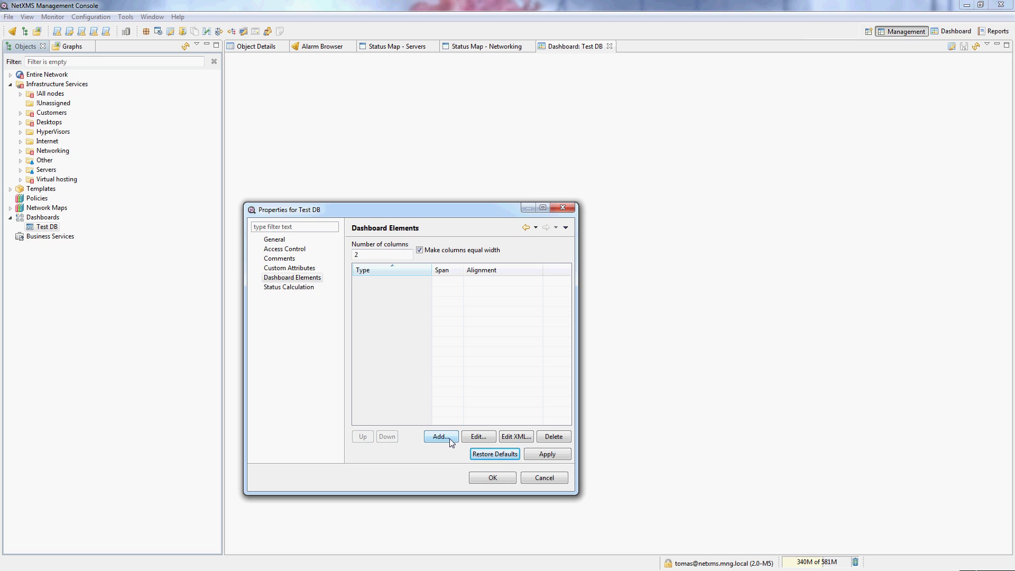
# - Add two Label and two Line Chart elements, save the properties and refresh the dashboard
pyautogui.click(441, 436)
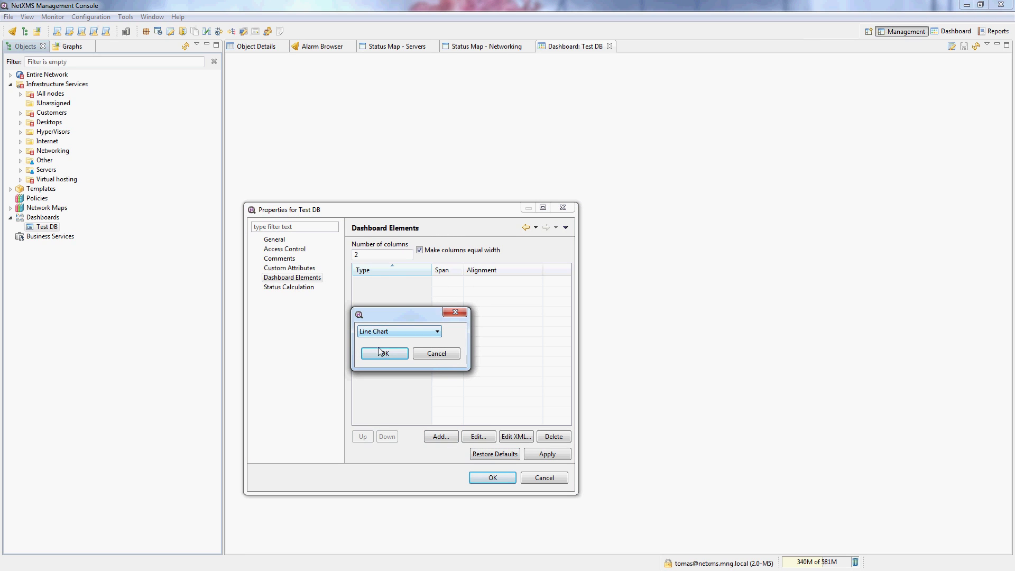
pyautogui.click(386, 332)
pyautogui.click(389, 342)
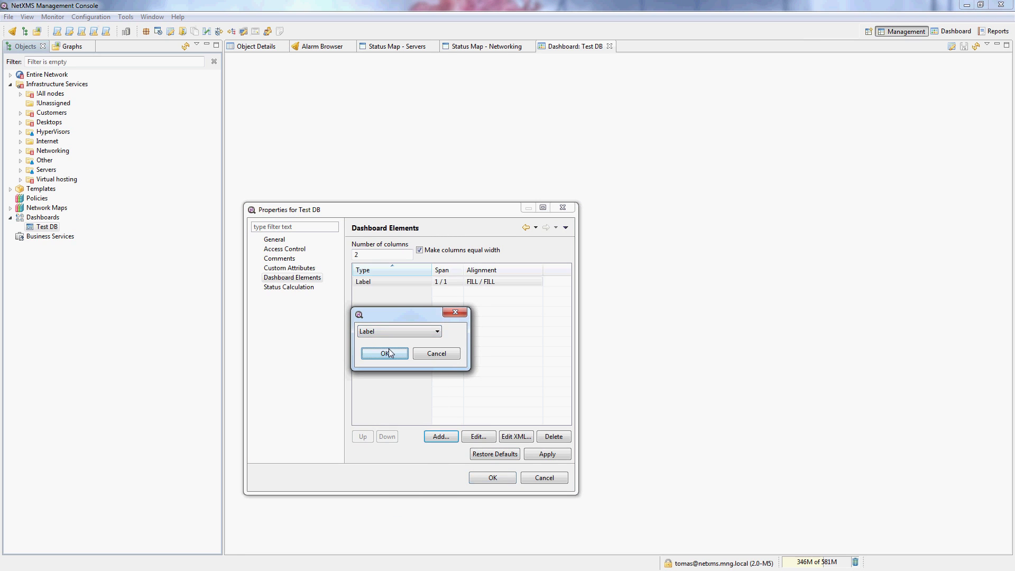
pyautogui.click(386, 352)
pyautogui.click(430, 437)
pyautogui.press('Return')
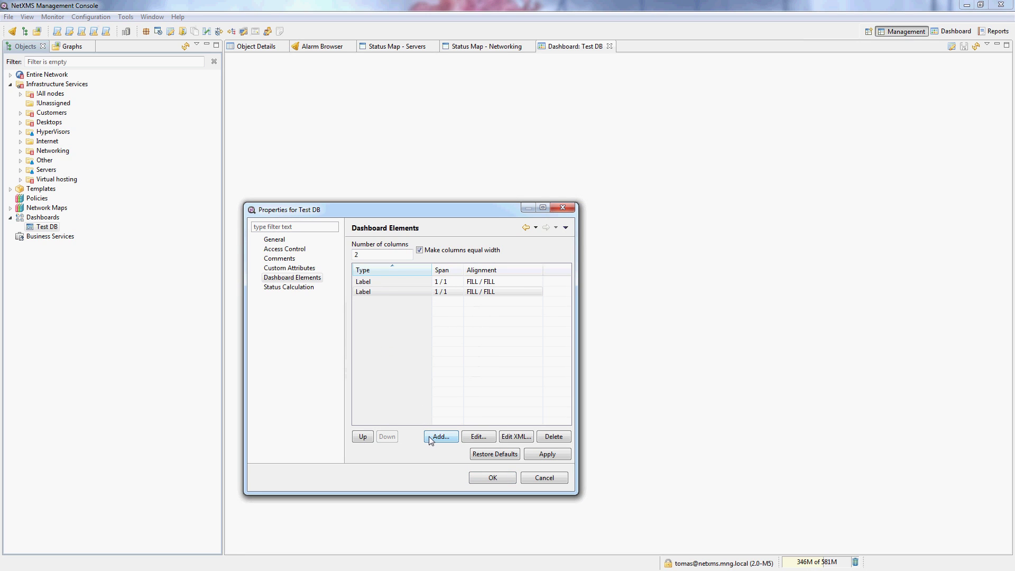
pyautogui.click(429, 438)
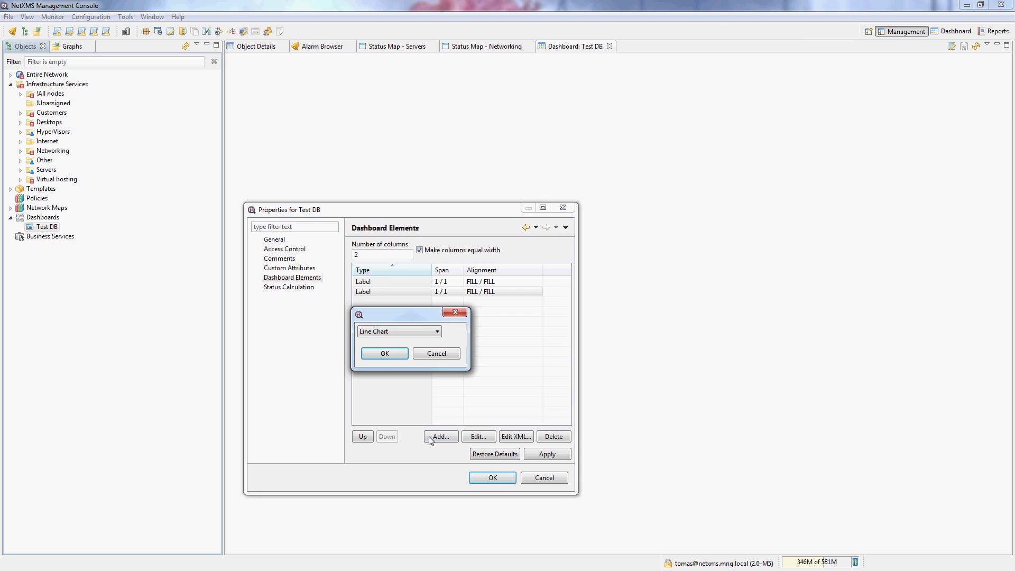
pyautogui.press('Return')
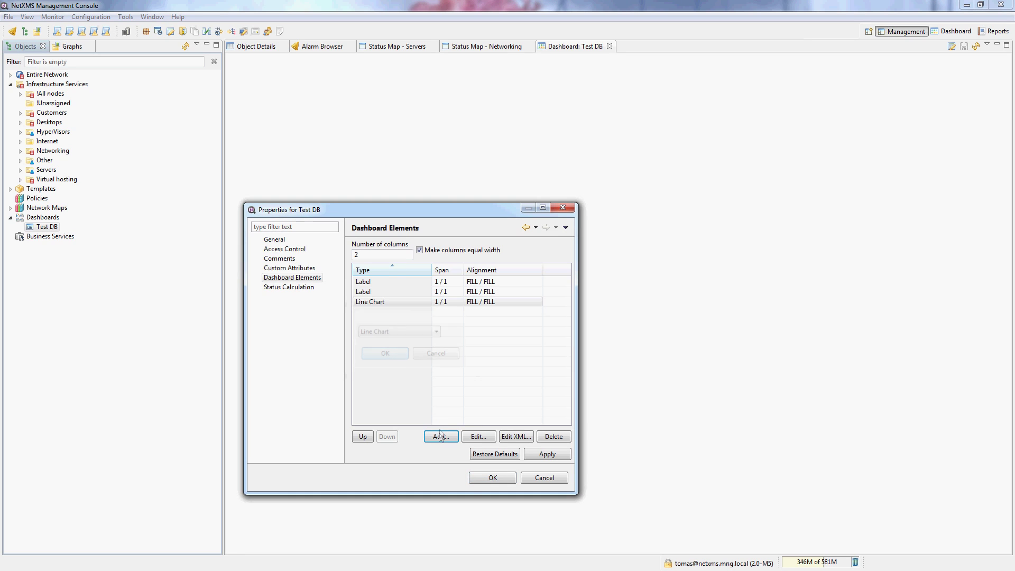
pyautogui.click(438, 438)
pyautogui.press('Return')
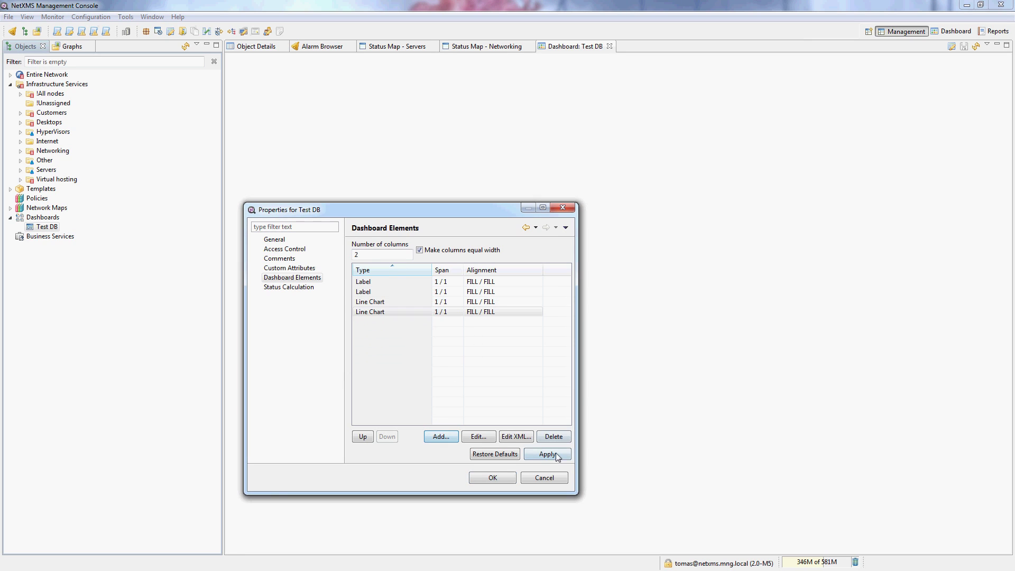
pyautogui.click(553, 453)
pyautogui.click(512, 477)
pyautogui.click(975, 46)
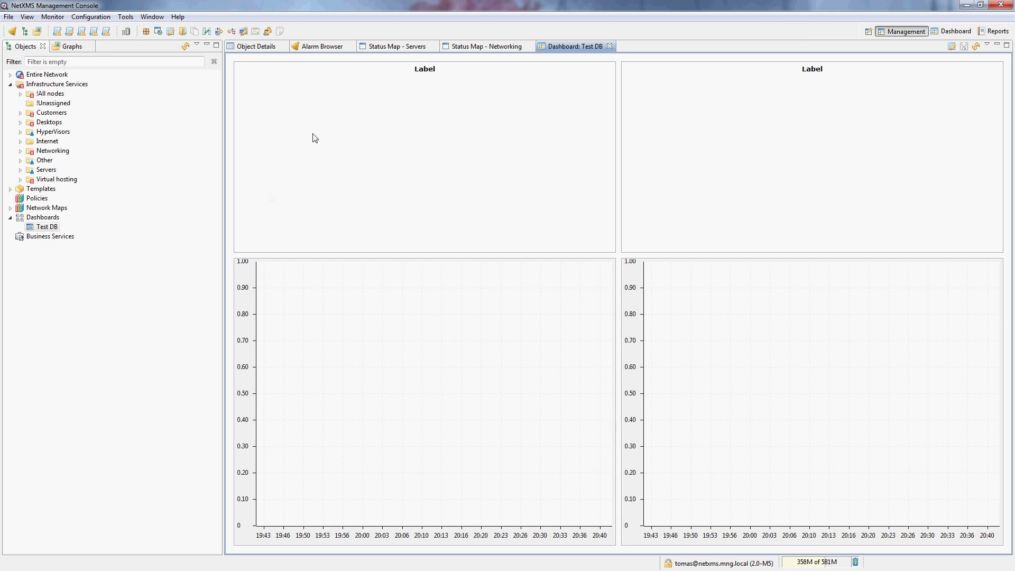
# - Uncheck Grab excessive vertical space on both Label elements so they become thin headers
pyautogui.rightClick(53, 226)
pyautogui.click(84, 320)
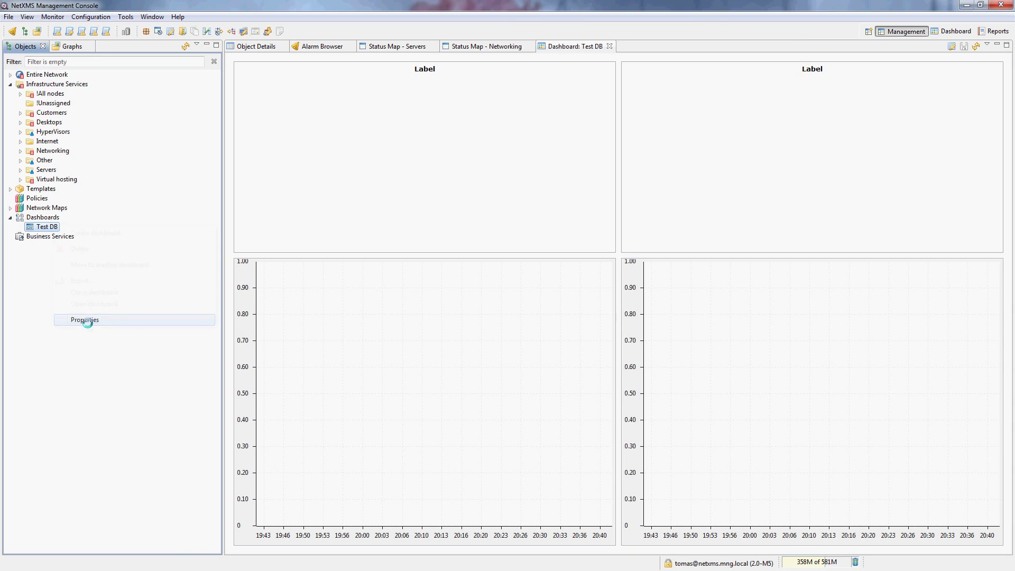
pyautogui.moveTo(478, 142); pyautogui.dragTo(441, 138)
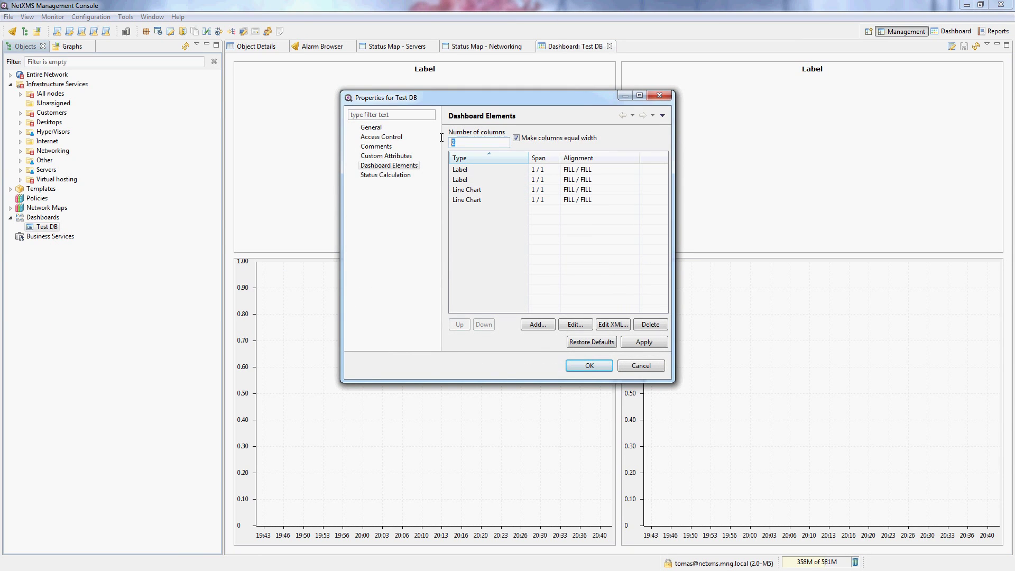
pyautogui.moveTo(482, 102); pyautogui.dragTo(429, 177)
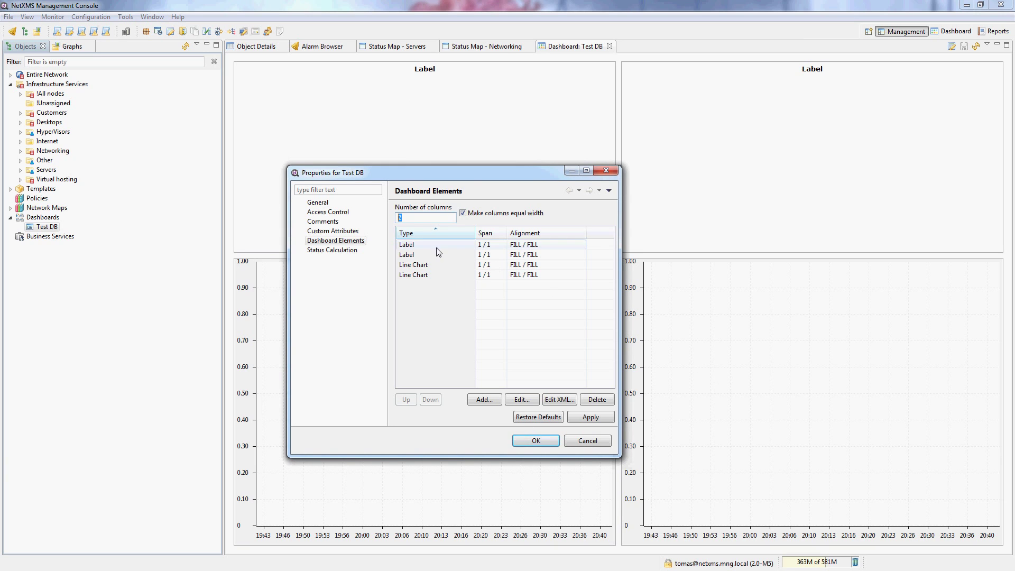
pyautogui.moveTo(459, 176); pyautogui.dragTo(472, 205)
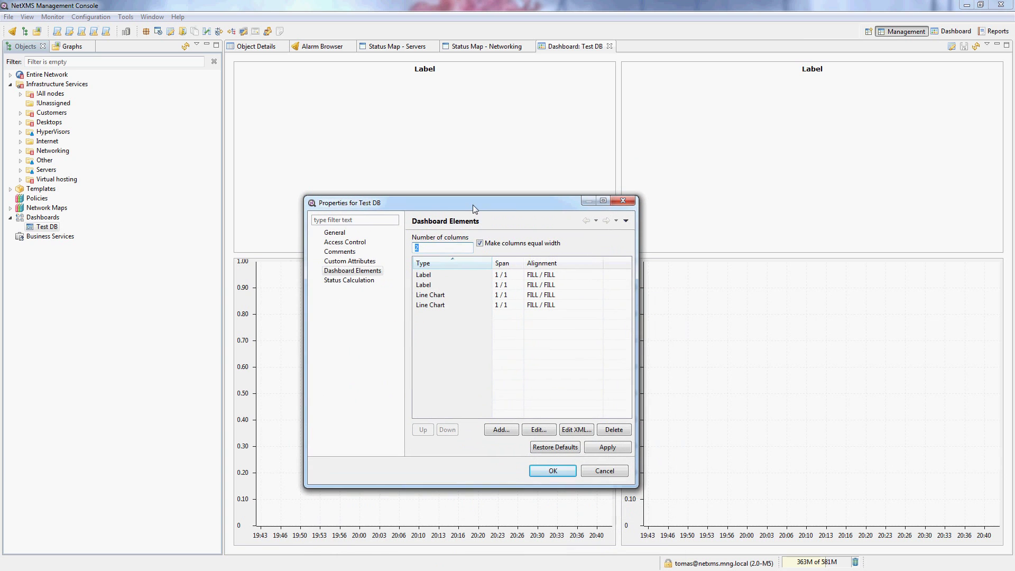
pyautogui.doubleClick(439, 276)
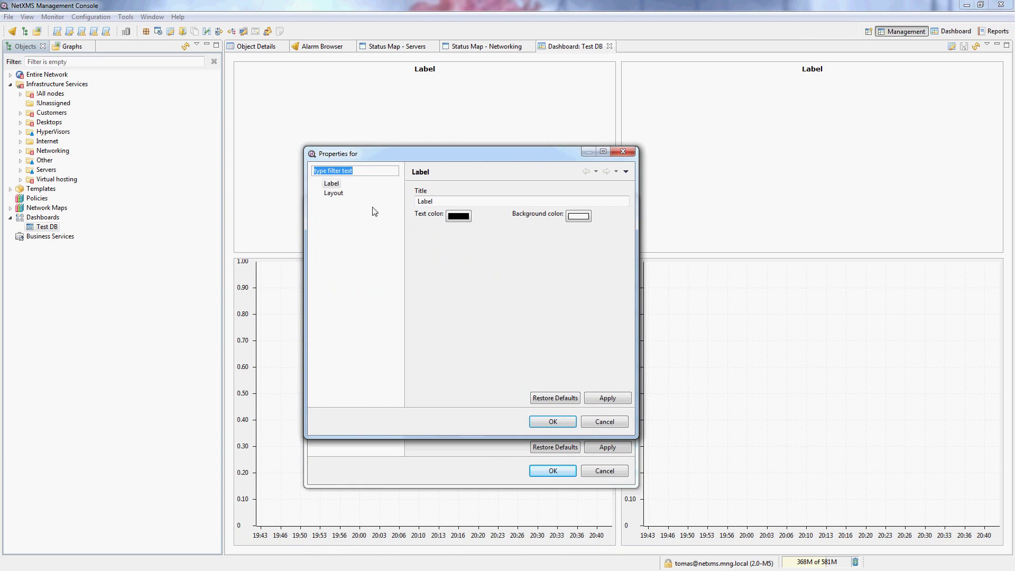
pyautogui.click(339, 193)
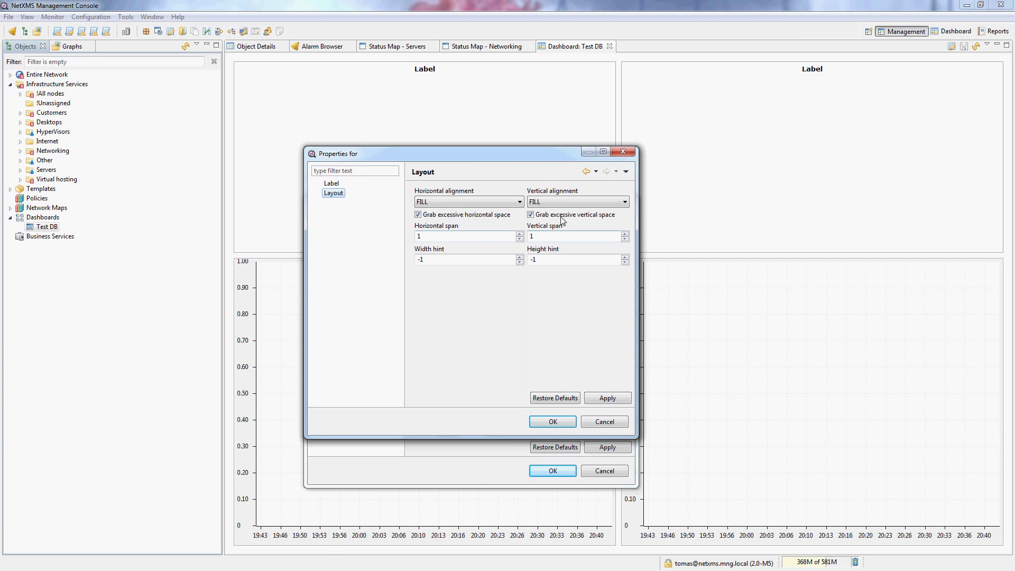
pyautogui.click(551, 422)
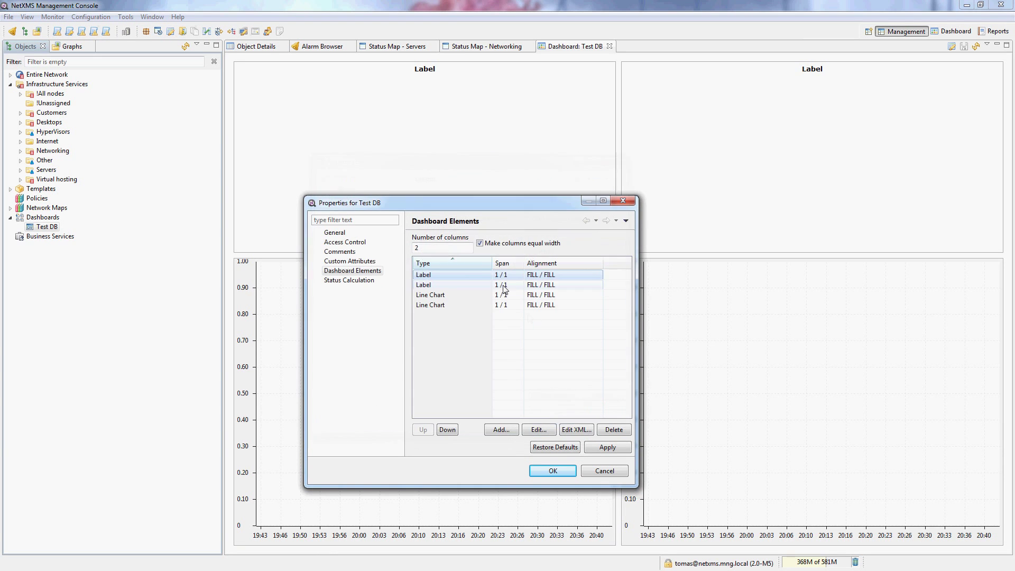
pyautogui.doubleClick(458, 284)
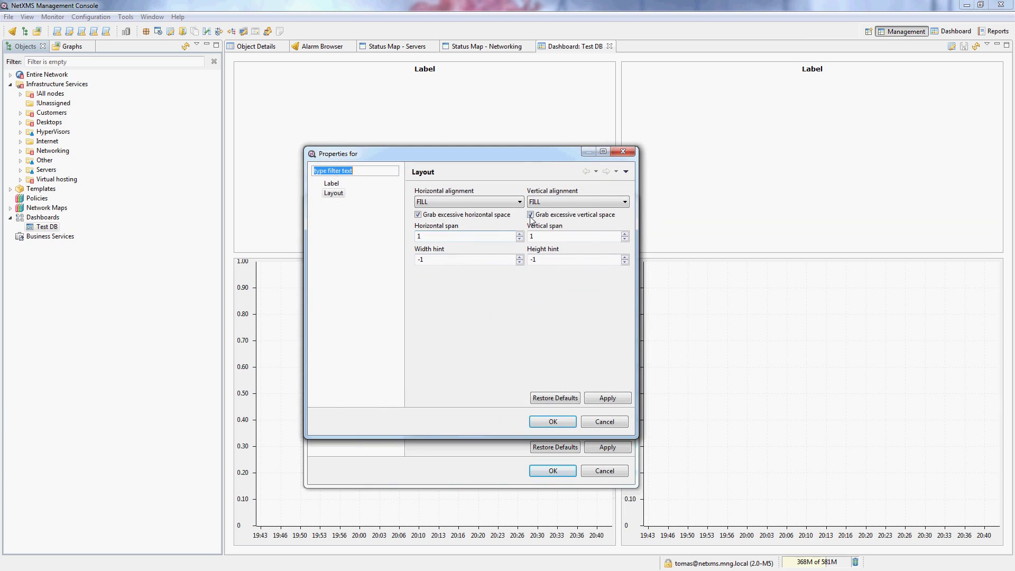
pyautogui.click(543, 421)
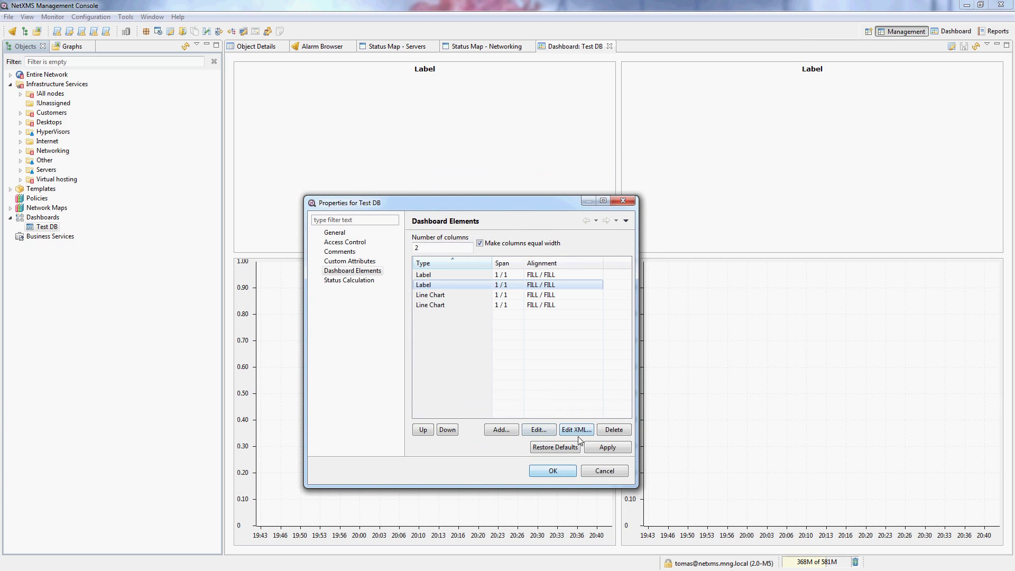
pyautogui.click(552, 471)
pyautogui.click(976, 46)
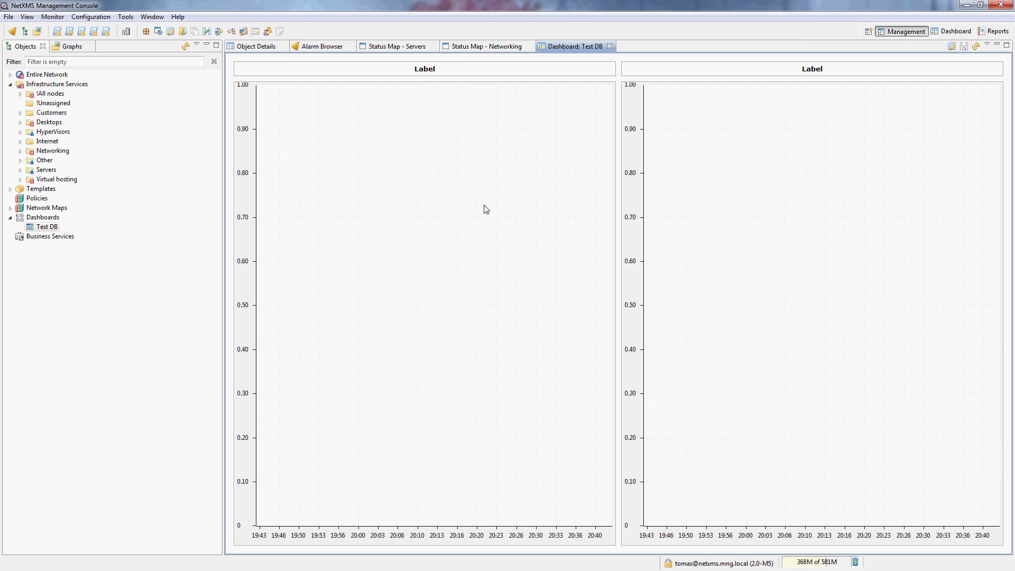
# - Add two more Label elements to the Test DB dashboard's element list
pyautogui.rightClick(42, 226)
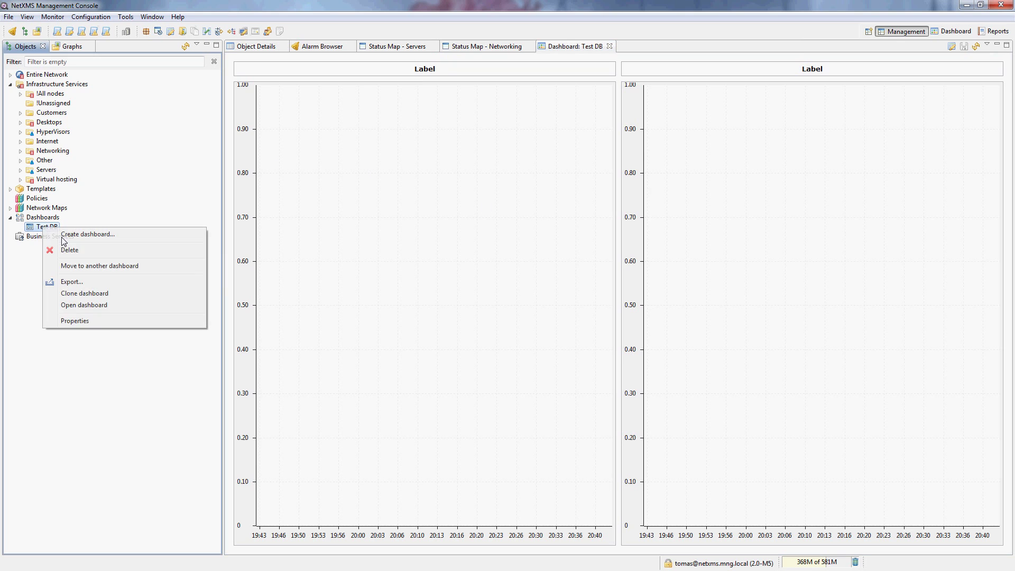
pyautogui.click(108, 321)
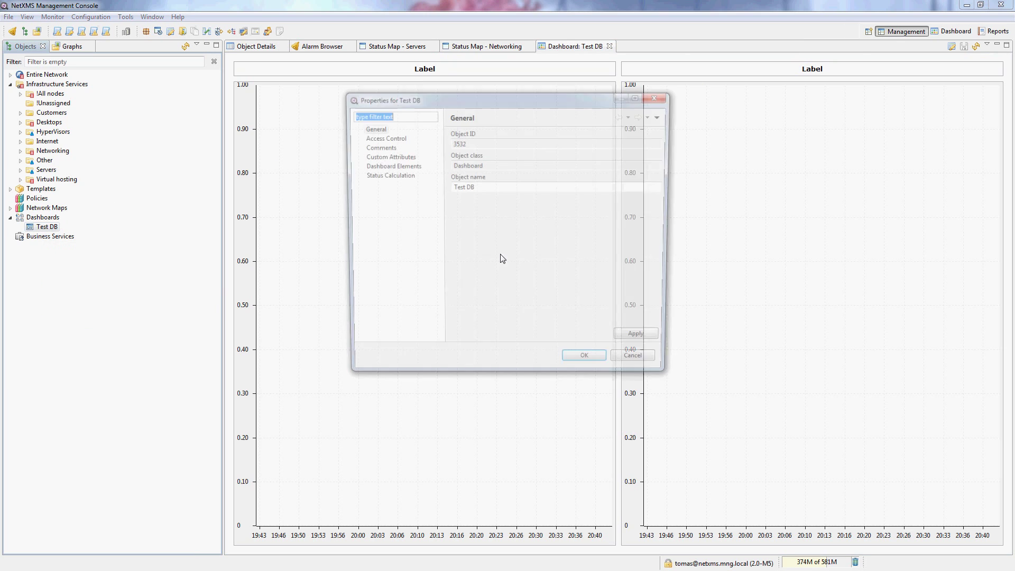
pyautogui.click(388, 165)
pyautogui.click(539, 326)
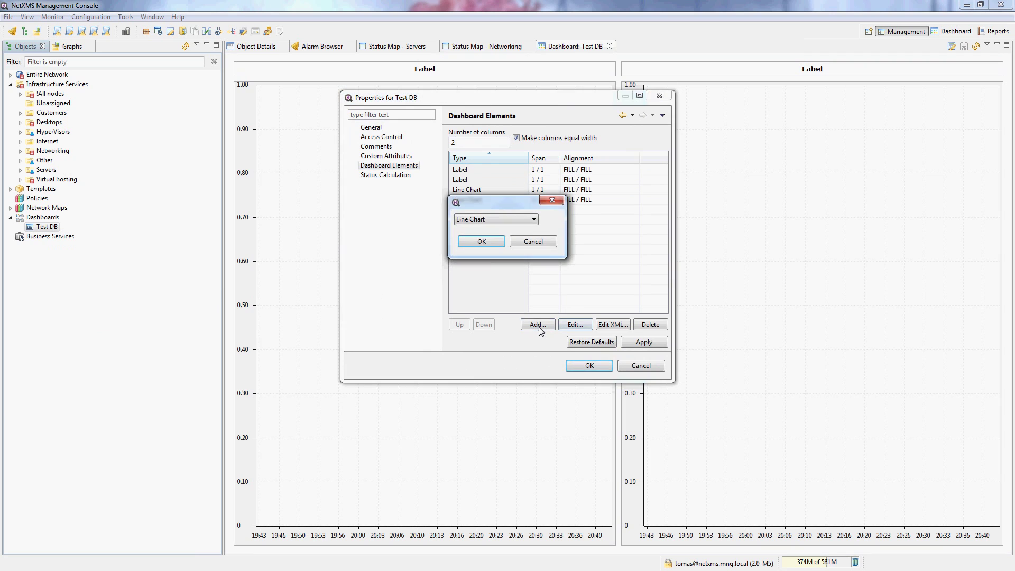
pyautogui.press('Up')
pyautogui.press('Return')
pyautogui.click(537, 325)
pyautogui.press('Up')
pyautogui.press('Return')
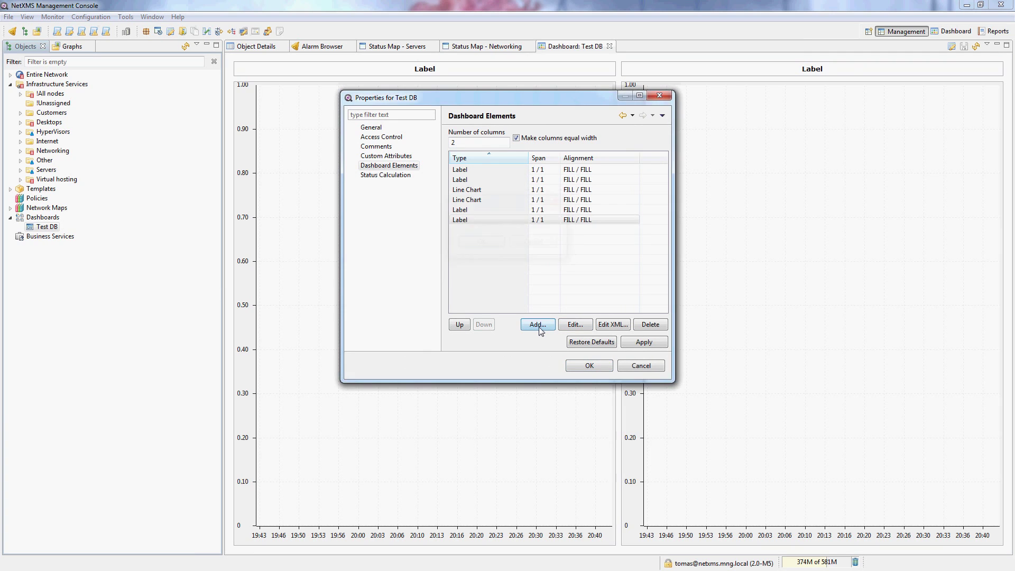
# - Add two more Line Chart elements, confirm, and reload the dashboard
pyautogui.click(538, 324)
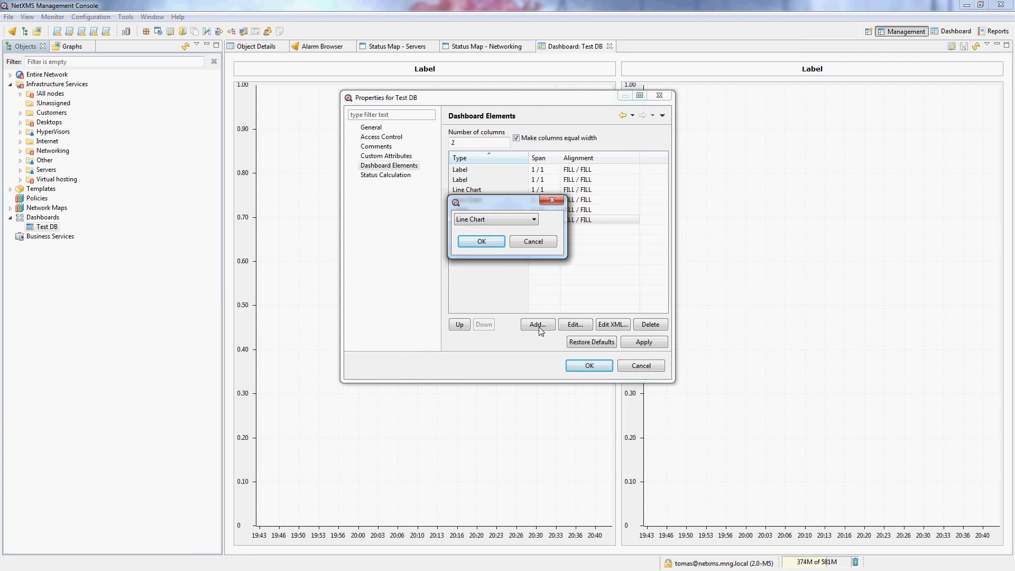
pyautogui.press('Return')
pyautogui.click(538, 325)
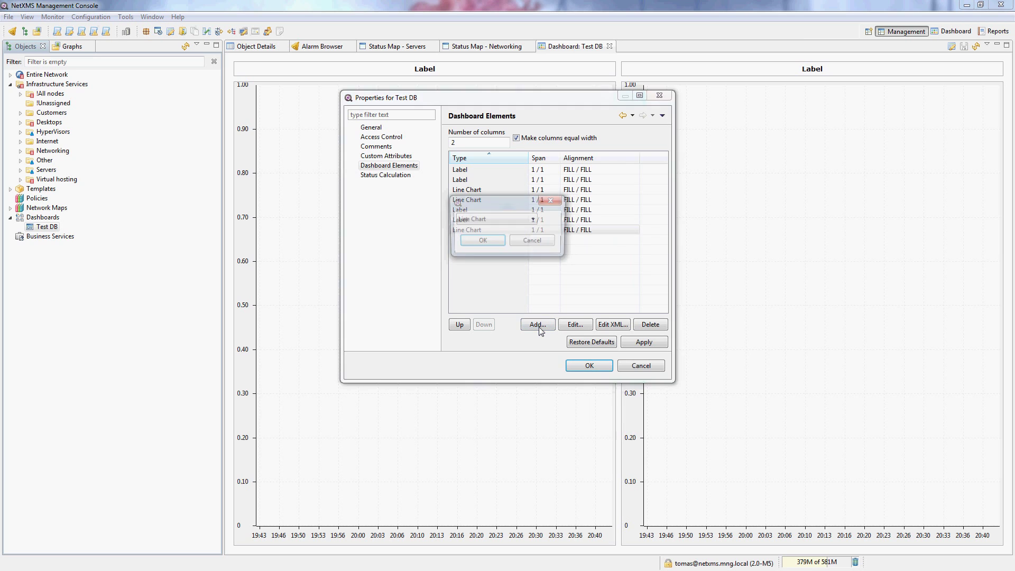
pyautogui.press('Return')
pyautogui.click(588, 365)
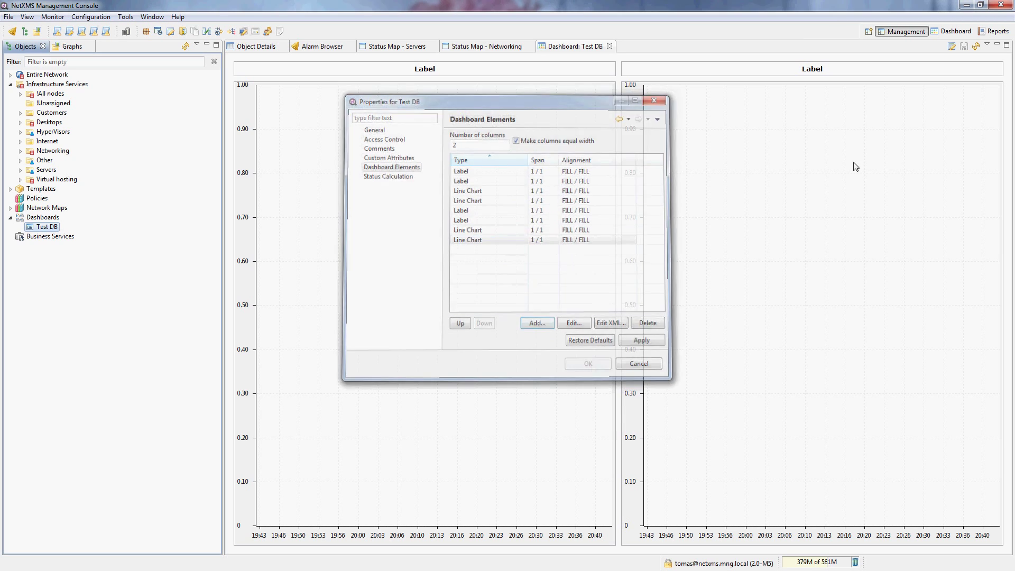
pyautogui.click(975, 46)
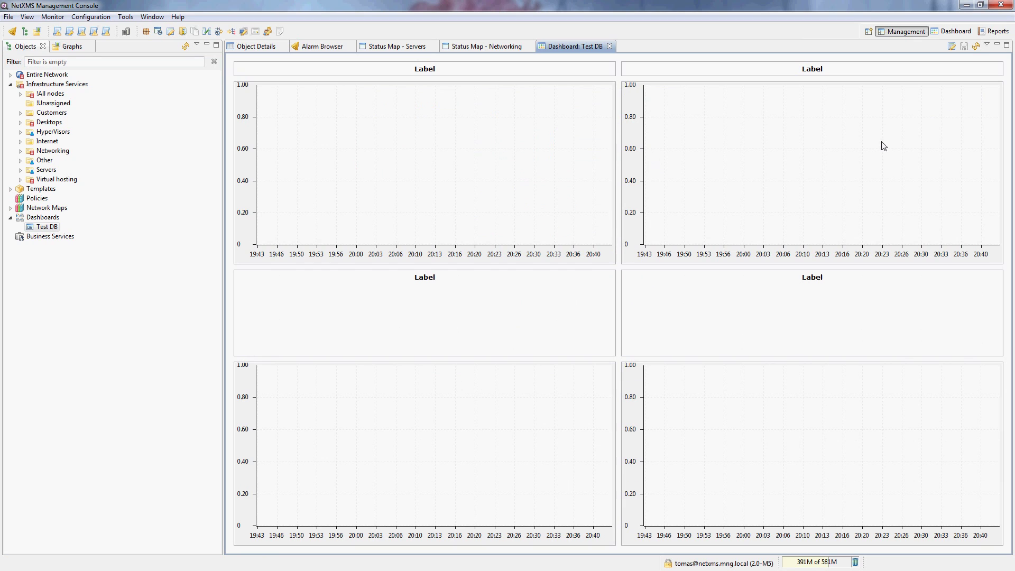
# - In edit mode, change the second-row labels' vertical space layout so they shrink to slim headers
pyautogui.click(951, 48)
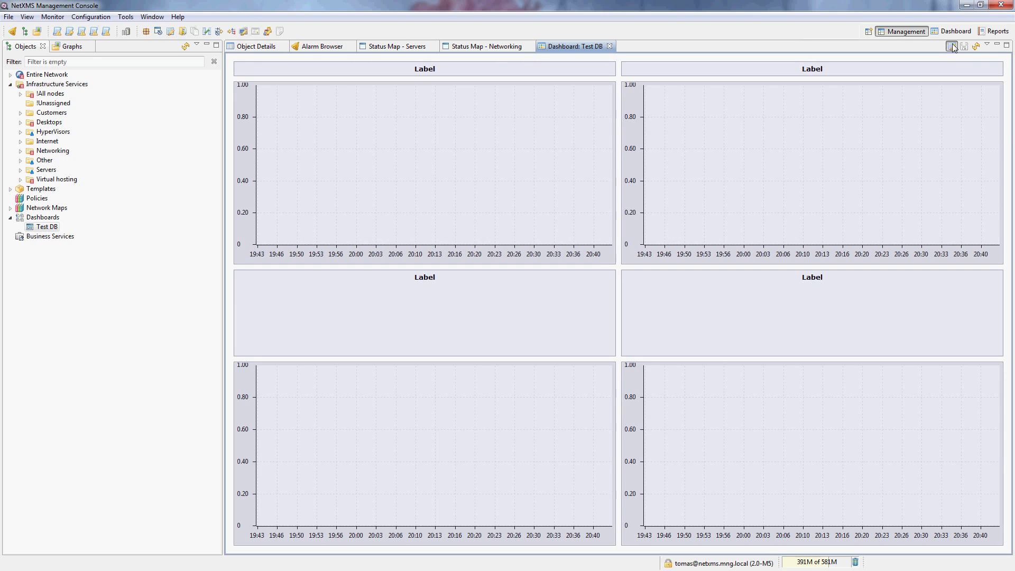
pyautogui.rightClick(720, 315)
pyautogui.click(743, 320)
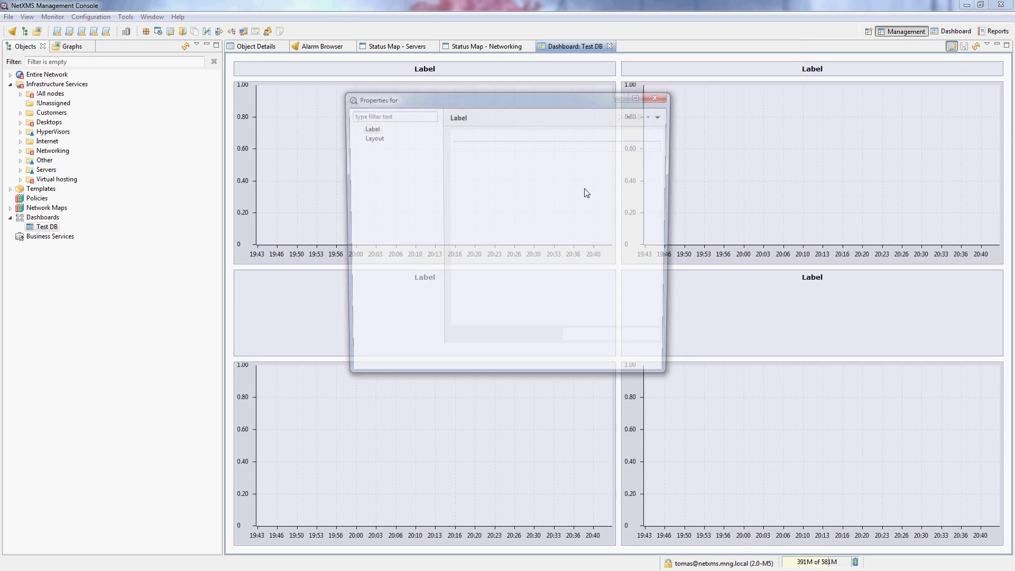
pyautogui.click(369, 137)
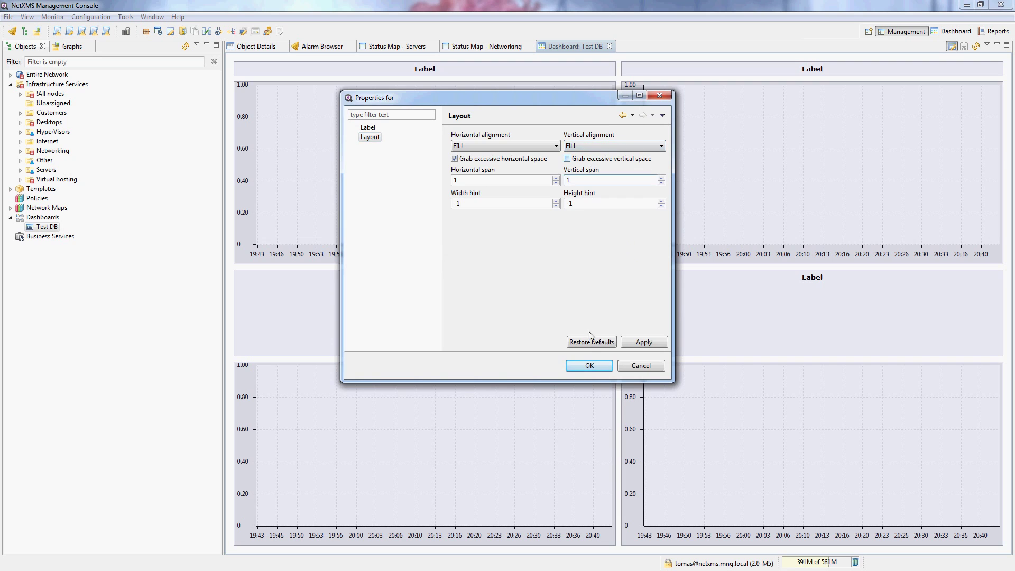
pyautogui.click(588, 366)
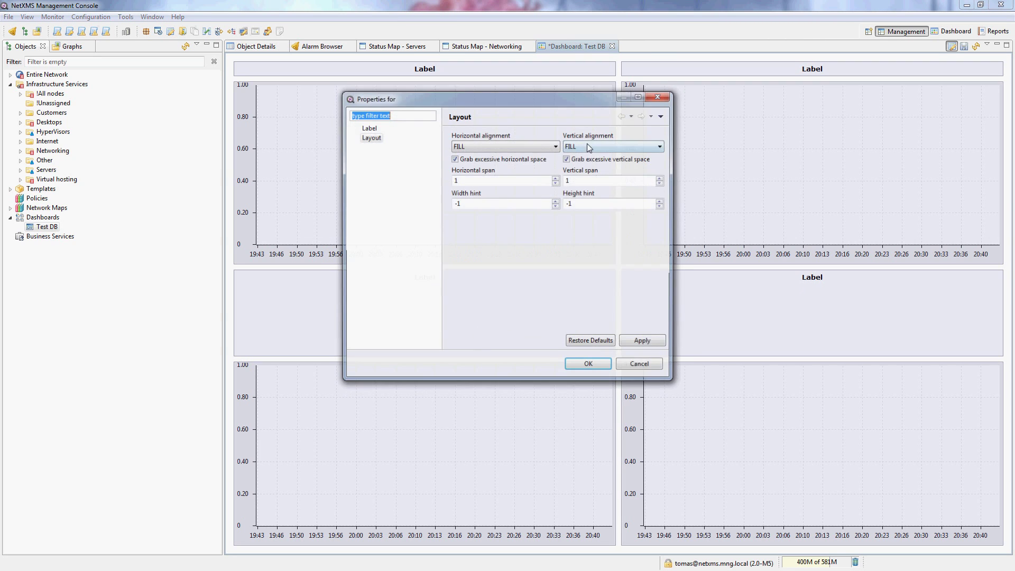
pyautogui.click(589, 364)
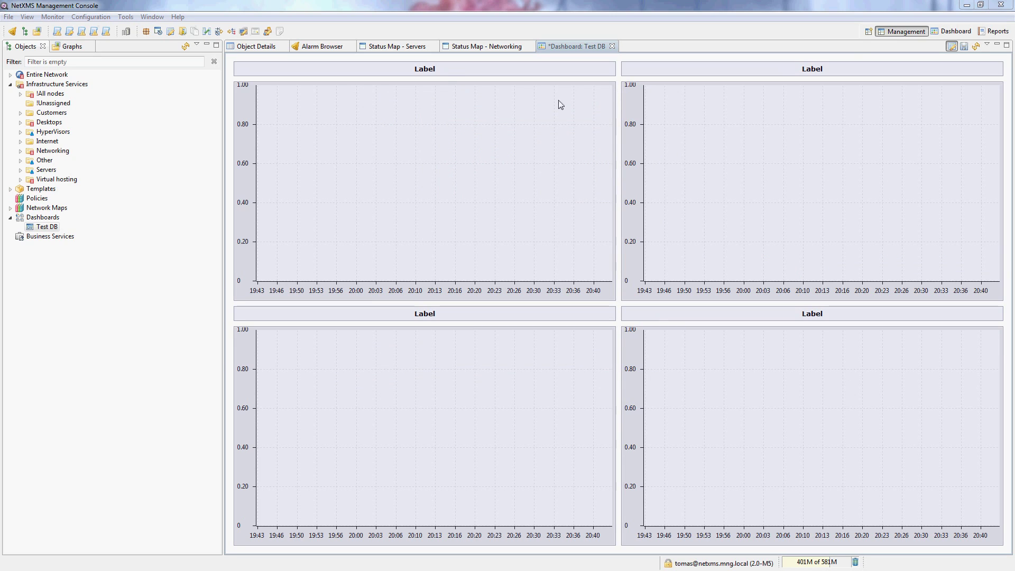
# - Retitle the top-left label 'Router 1 CPU'
pyautogui.rightClick(448, 71)
pyautogui.click(466, 79)
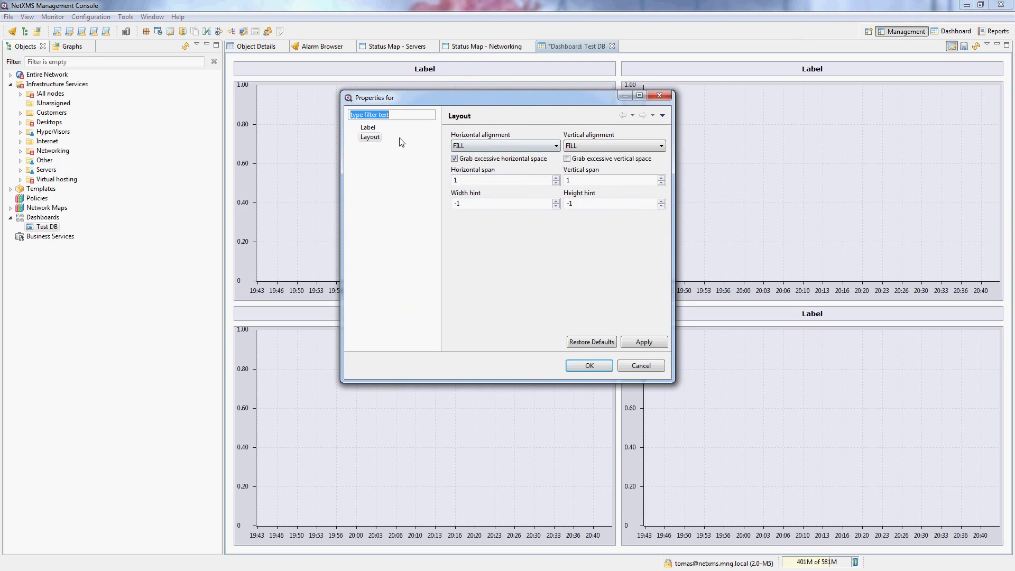
pyautogui.click(368, 128)
pyautogui.click(480, 147)
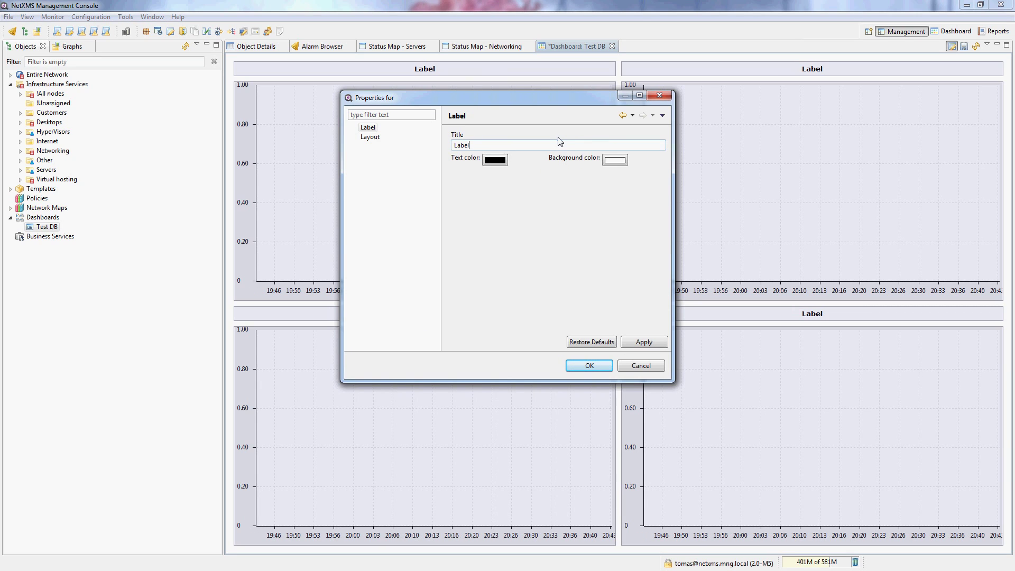
pyautogui.write('CPU')
pyautogui.write('1')
pyautogui.hotkey('ctrl', 'a')
pyautogui.hotkey('ctrl', 'c')
pyautogui.press('Return')
# - Retitle the top-right label 'Router 2 CPU'
pyautogui.rightClick(759, 73)
pyautogui.click(777, 80)
pyautogui.hotkey('ctrl', 'v')
pyautogui.hotkey('ctrl', 'a')
pyautogui.press('BackSpace')
pyautogui.write('Router 2 CPU')
pyautogui.click(588, 366)
# - Retitle the bottom-left label 'Router 1 link stats'
pyautogui.rightClick(446, 315)
pyautogui.click(463, 321)
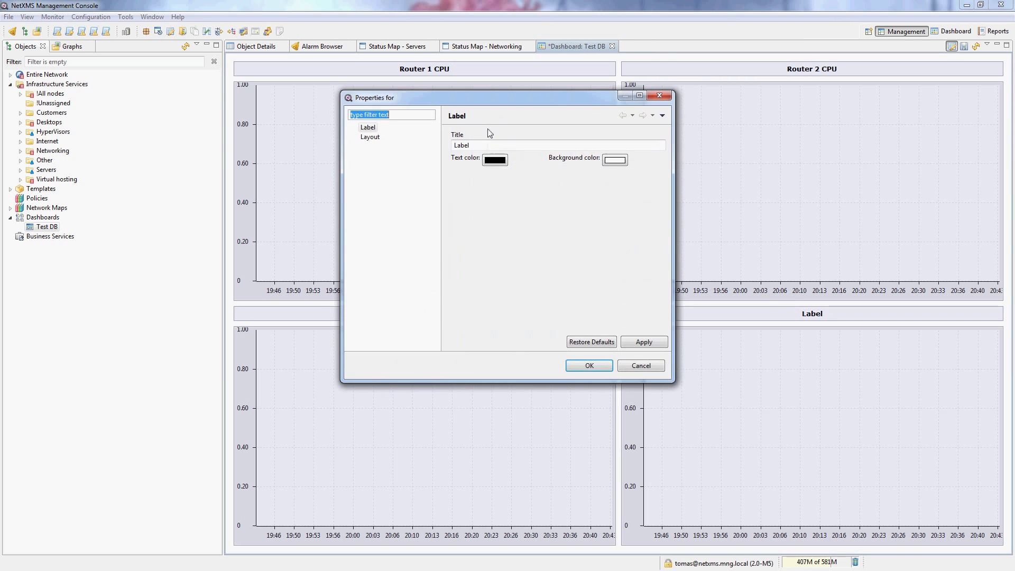
pyautogui.press('Tab')
pyautogui.press('Tab')
pyautogui.write('Router 1 link ')
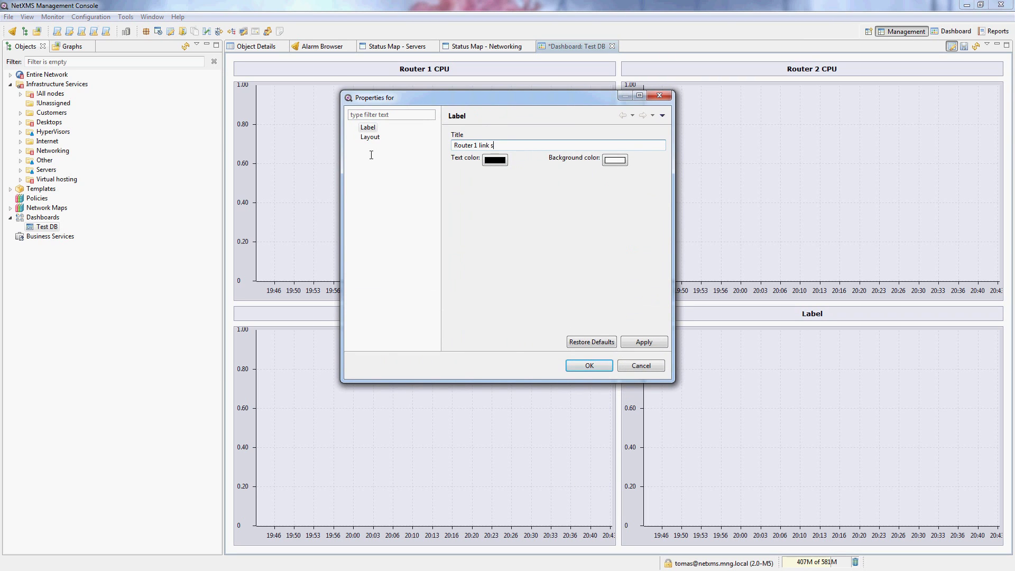
pyautogui.write('stats')
pyautogui.hotkey('ctrl', 'a')
pyautogui.hotkey('ctrl', 'c')
pyautogui.click(588, 365)
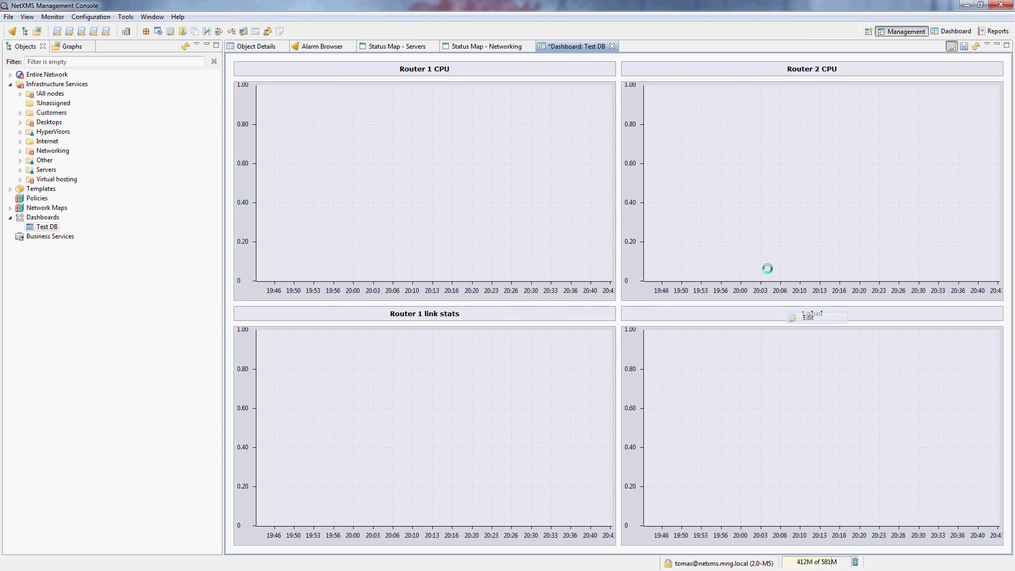
# - Retitle the bottom-right label 'Router 2 link stats'
pyautogui.rightClick(803, 313)
pyautogui.click(821, 319)
pyautogui.hotkey('ctrl', 'a')
pyautogui.hotkey('ctrl', 'v')
pyautogui.doubleClick(475, 145)
pyautogui.write('2')
pyautogui.click(588, 365)
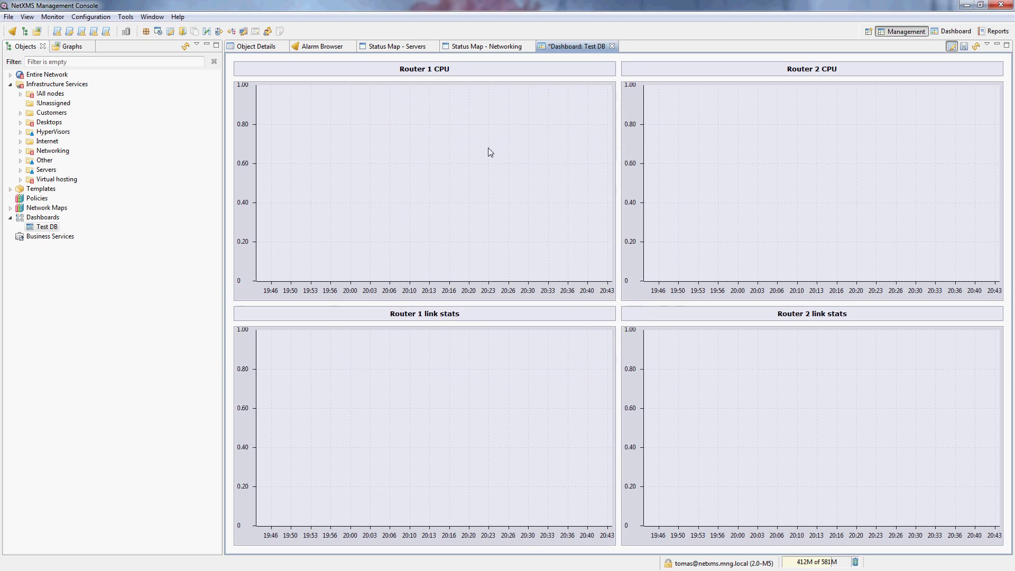
# - Add router 1's CPU - average load as the Router 1 CPU chart's data source, filtering on wlan1
pyautogui.rightClick(489, 152)
pyautogui.click(506, 157)
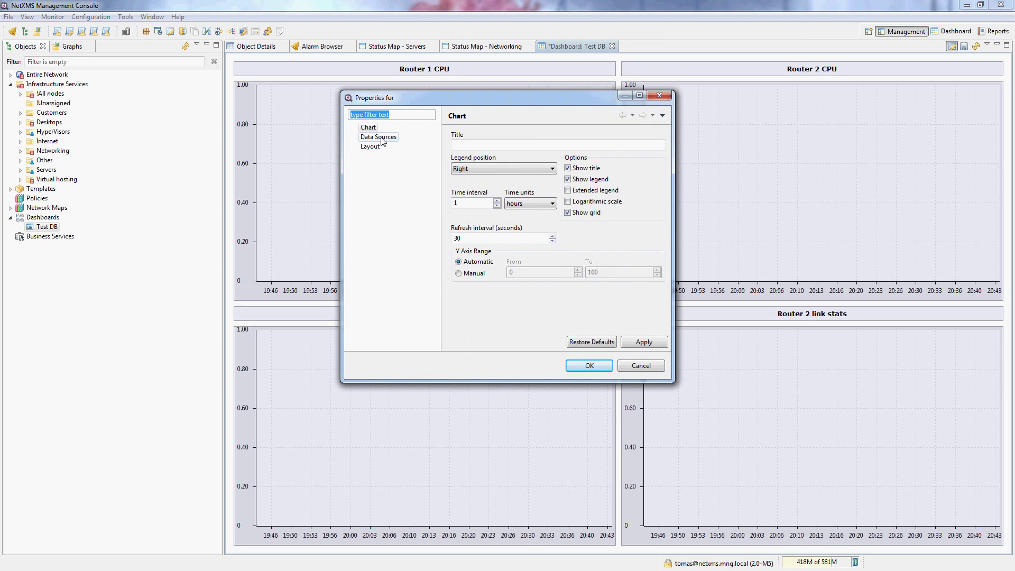
pyautogui.click(379, 137)
pyautogui.click(668, 324)
pyautogui.write('wlan1')
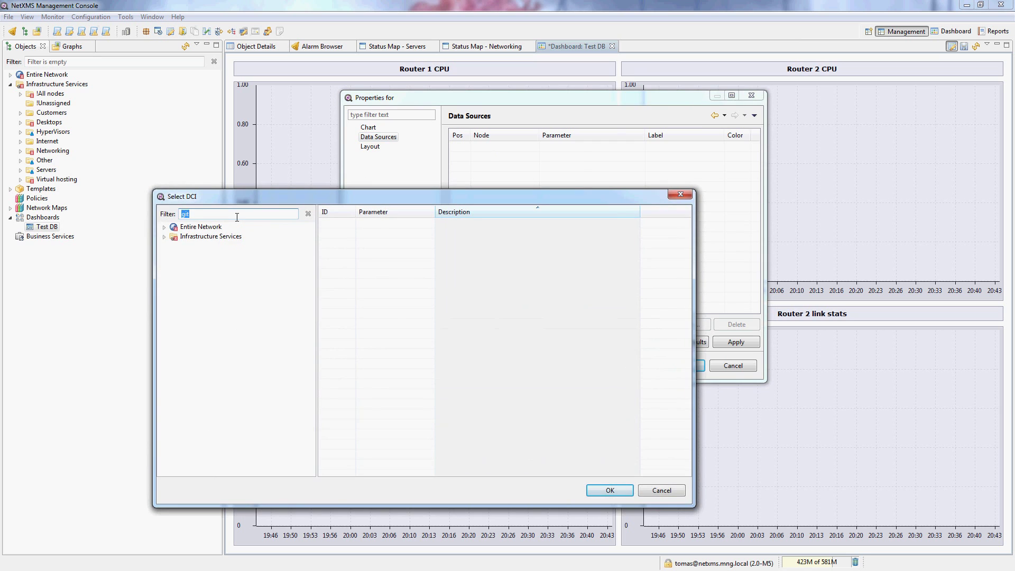
pyautogui.click(224, 246)
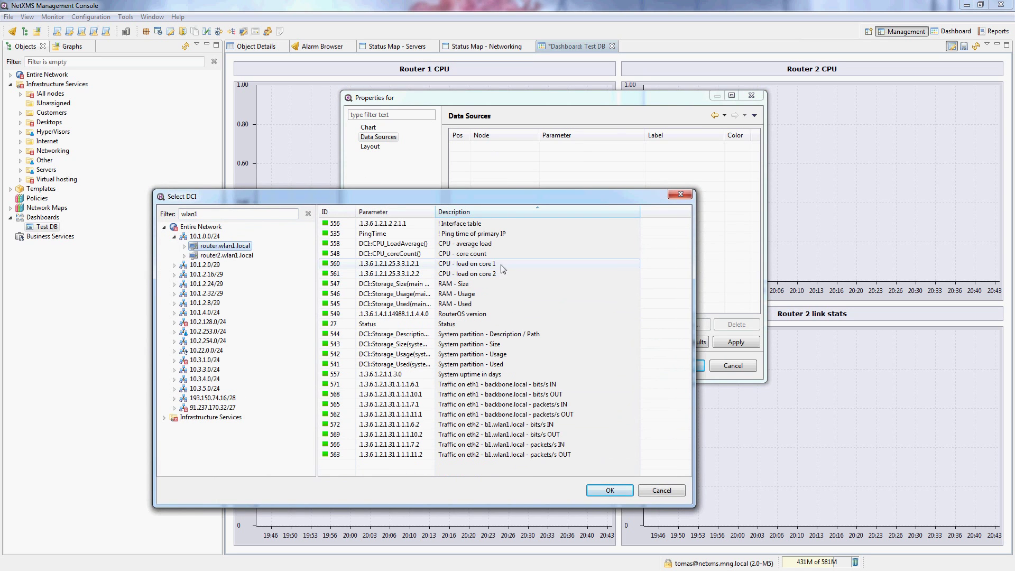
pyautogui.doubleClick(484, 246)
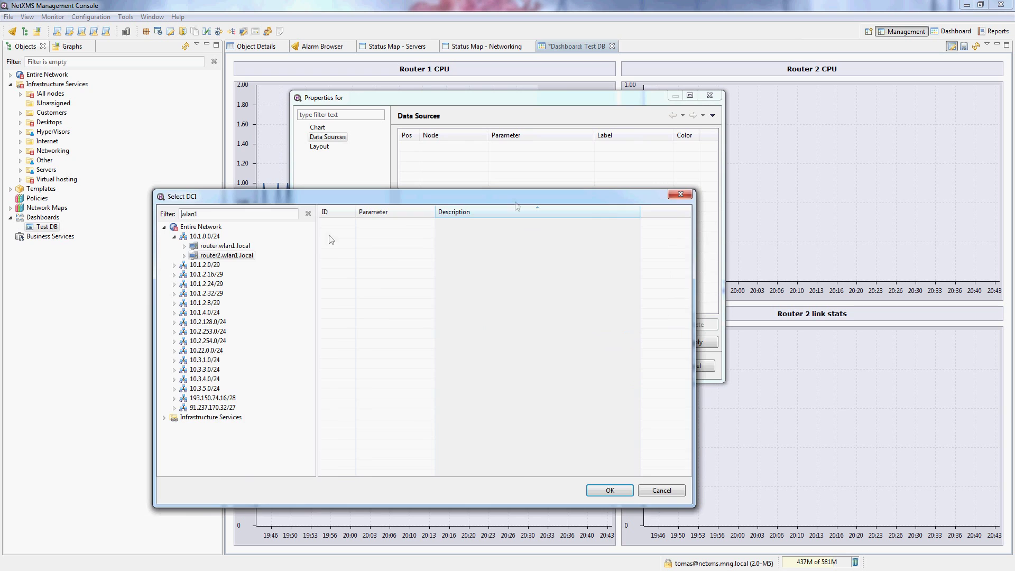
# - Add router2.wlan1.local's CPU - average load to the Router 2 CPU chart
pyautogui.click(475, 242)
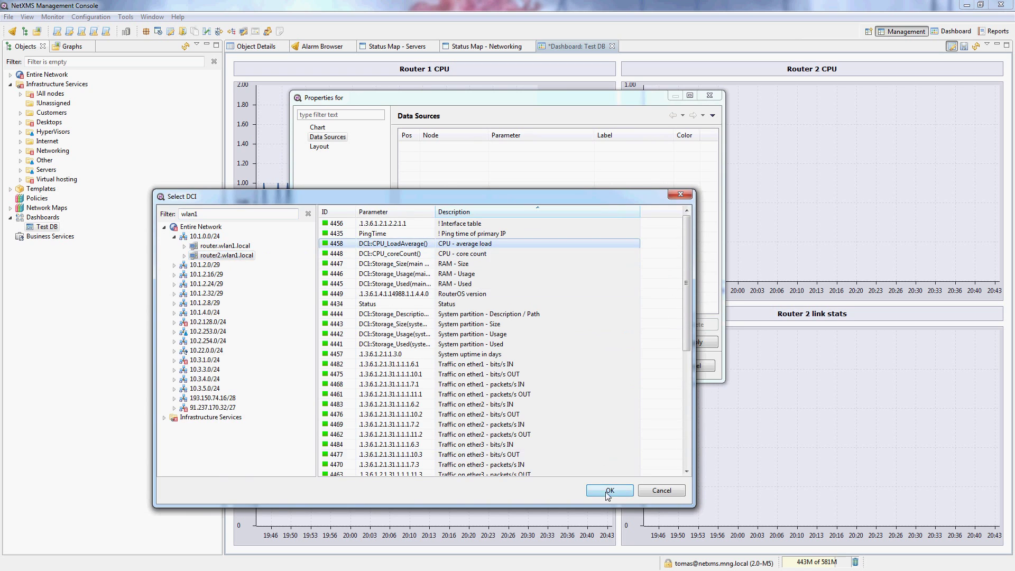
pyautogui.click(609, 489)
pyautogui.click(640, 366)
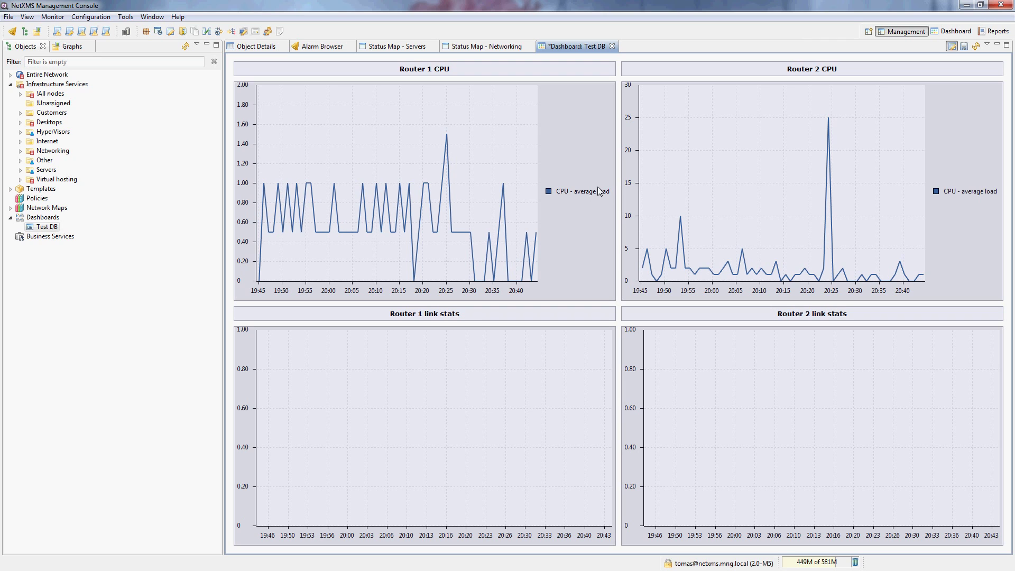
# - Put the Router 1 CPU chart's legend at the bottom and enable the extended legend
pyautogui.rightClick(501, 170)
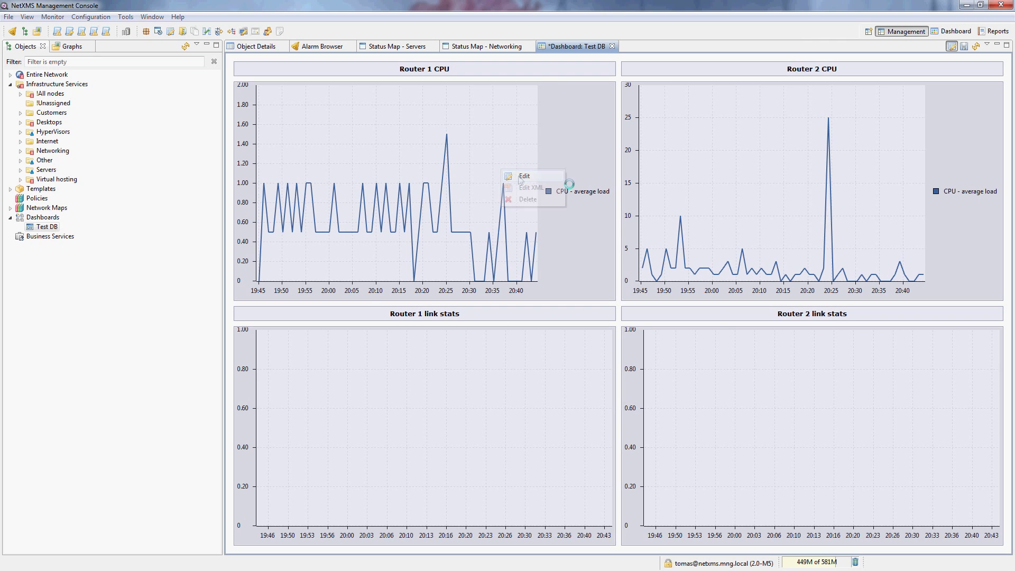
pyautogui.click(523, 176)
pyautogui.click(317, 127)
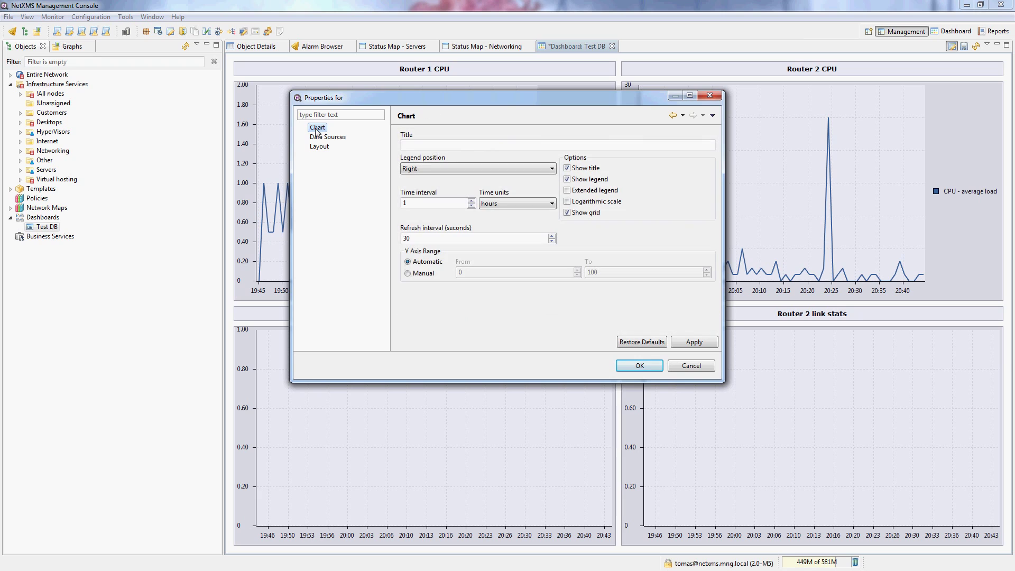
pyautogui.click(421, 169)
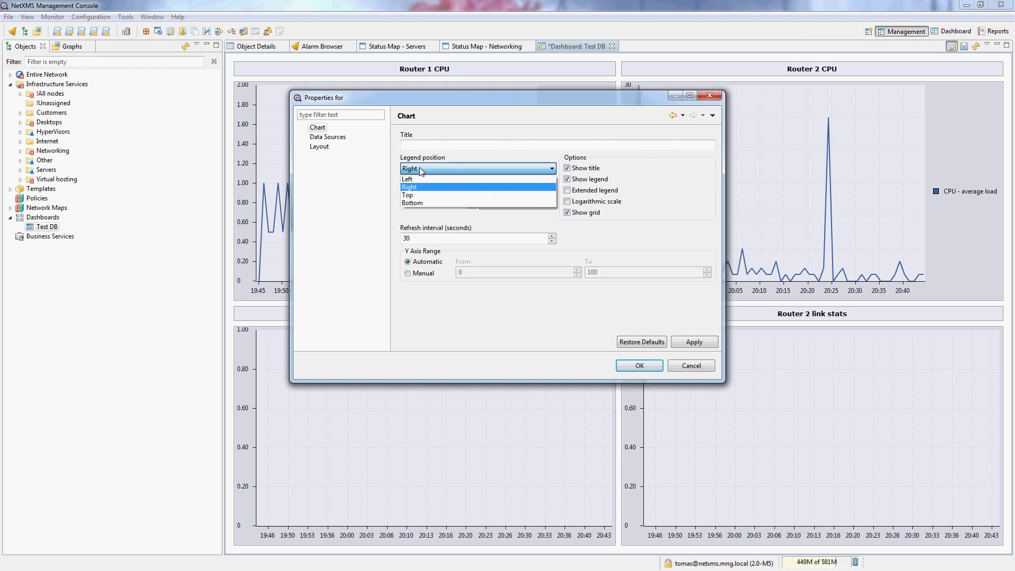
pyautogui.click(419, 204)
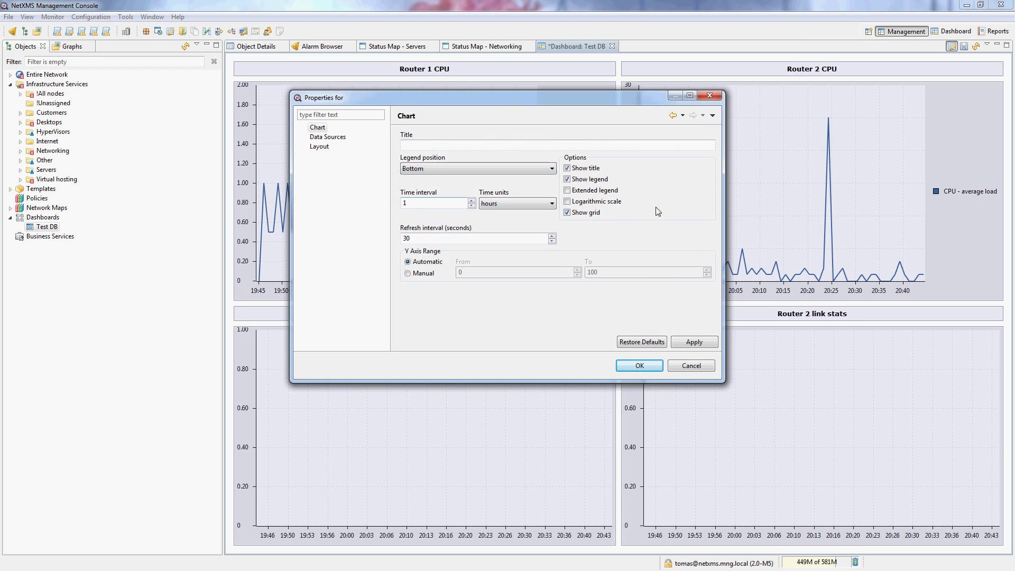
pyautogui.click(593, 195)
pyautogui.click(639, 365)
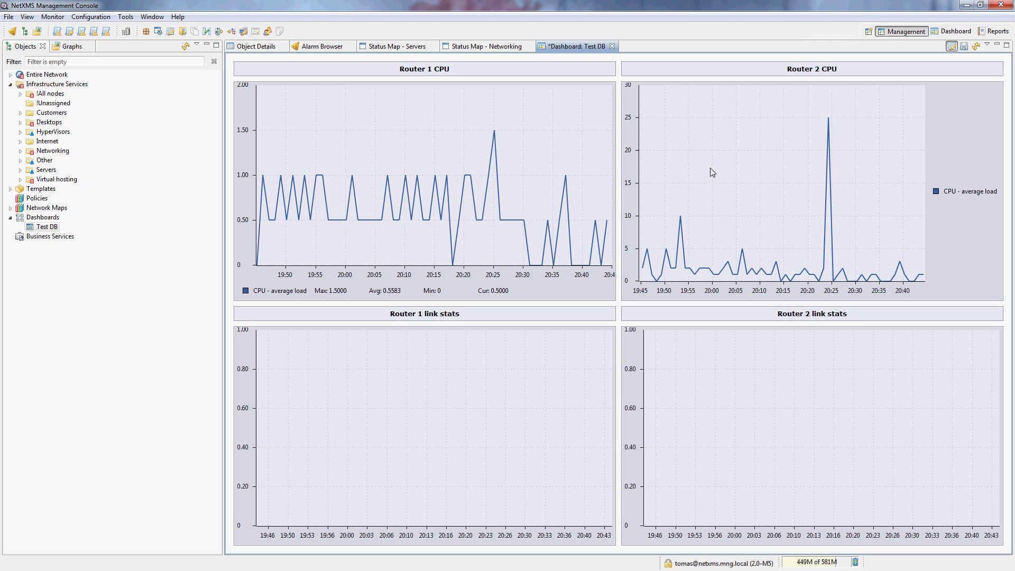
# - Move the Router 2 CPU chart's legend to the bottom, then edit Router 1 link stats
pyautogui.doubleClick(706, 186)
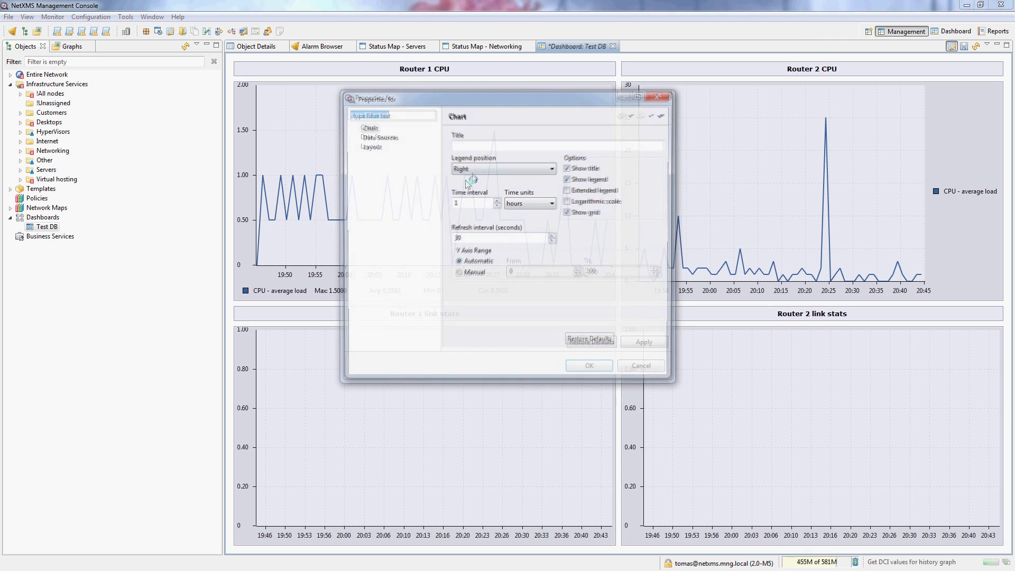
pyautogui.click(504, 168)
pyautogui.click(502, 183)
pyautogui.click(588, 365)
pyautogui.doubleClick(533, 191)
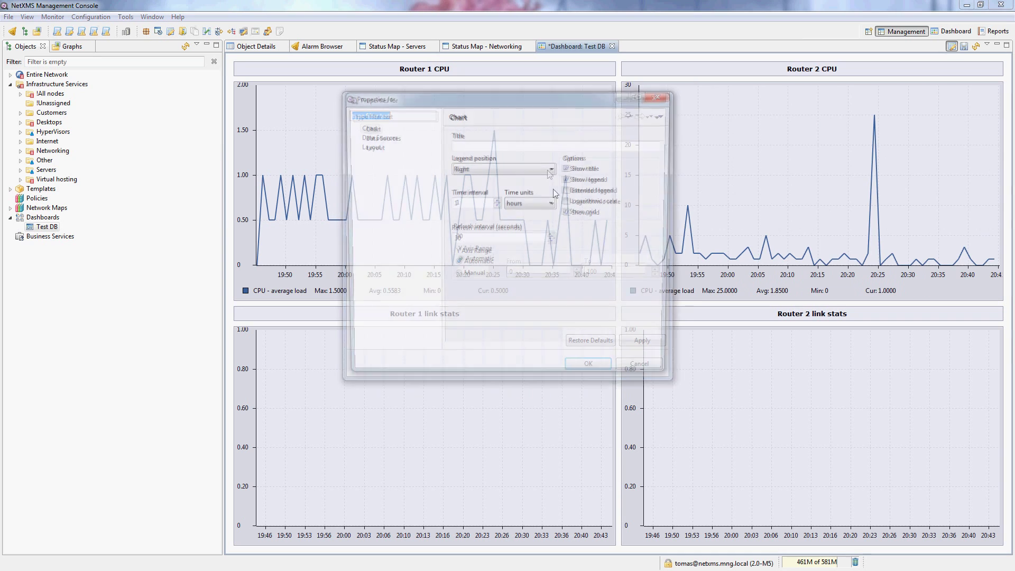
pyautogui.click(370, 146)
# - Add the four eth1 traffic items as data sources for Router 1 link stats
pyautogui.click(378, 137)
pyautogui.click(634, 324)
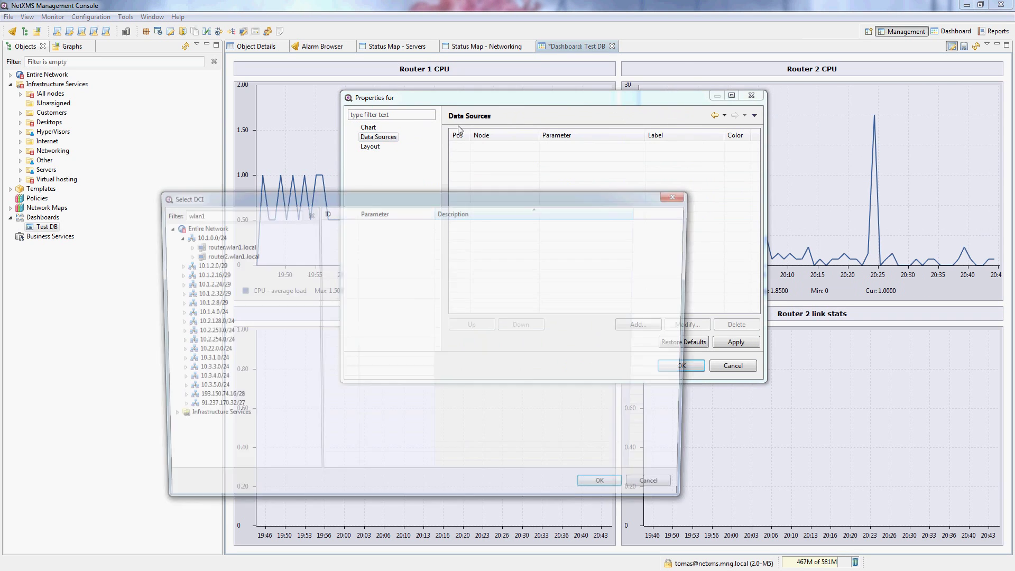
pyautogui.moveTo(518, 385); pyautogui.dragTo(518, 414)
pyautogui.click(610, 490)
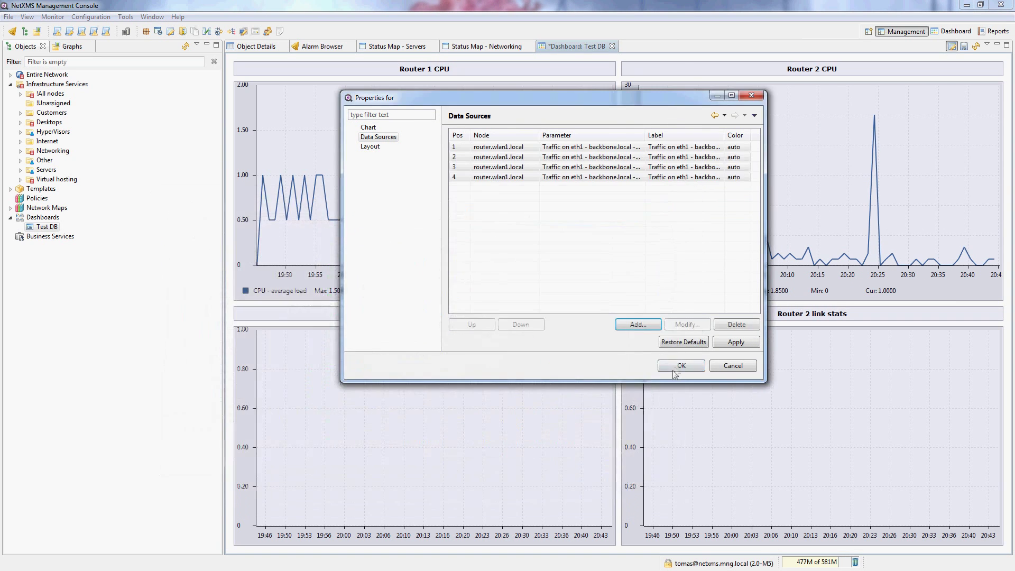
pyautogui.click(682, 366)
# - Place the Router 1 link stats chart's legend at the bottom
pyautogui.rightClick(512, 367)
pyautogui.click(535, 372)
pyautogui.click(323, 127)
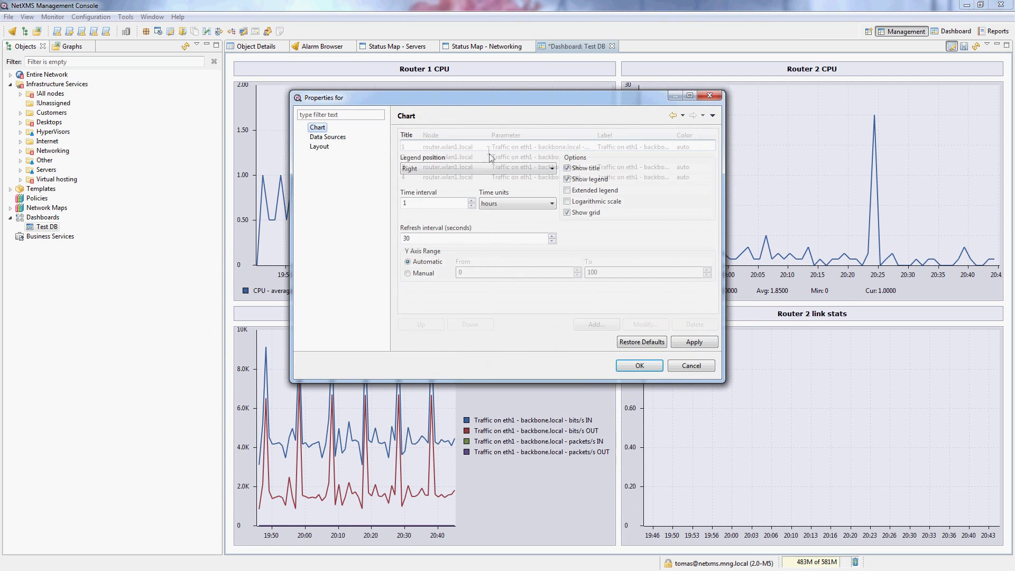
pyautogui.click(476, 160)
pyautogui.click(476, 203)
pyautogui.click(682, 365)
# - Add router2.wlan1.local's four ether5 traffic items to the Router 2 link stats chart
pyautogui.rightClick(727, 385)
pyautogui.click(750, 390)
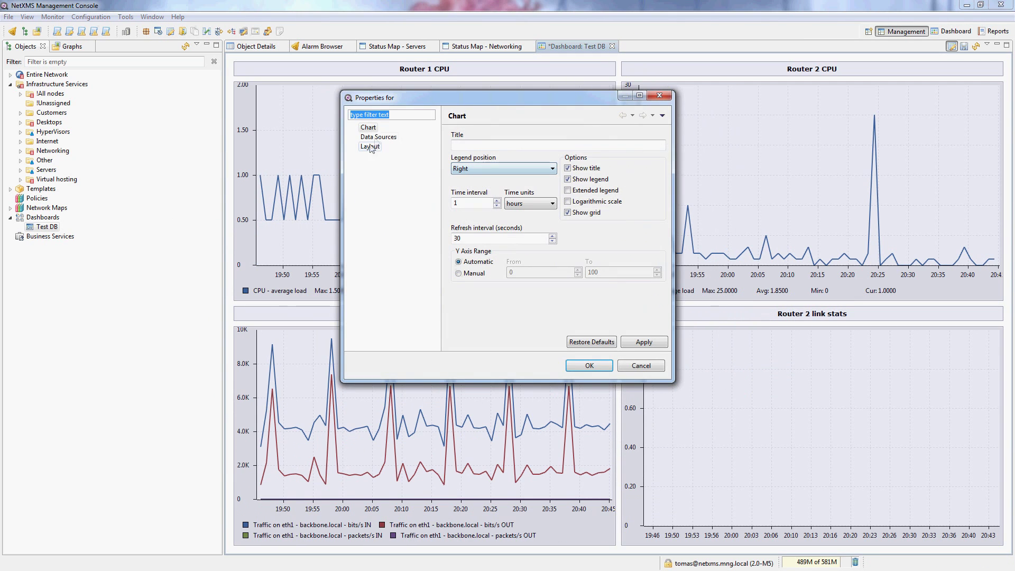
pyautogui.click(377, 137)
pyautogui.click(637, 324)
pyautogui.click(226, 256)
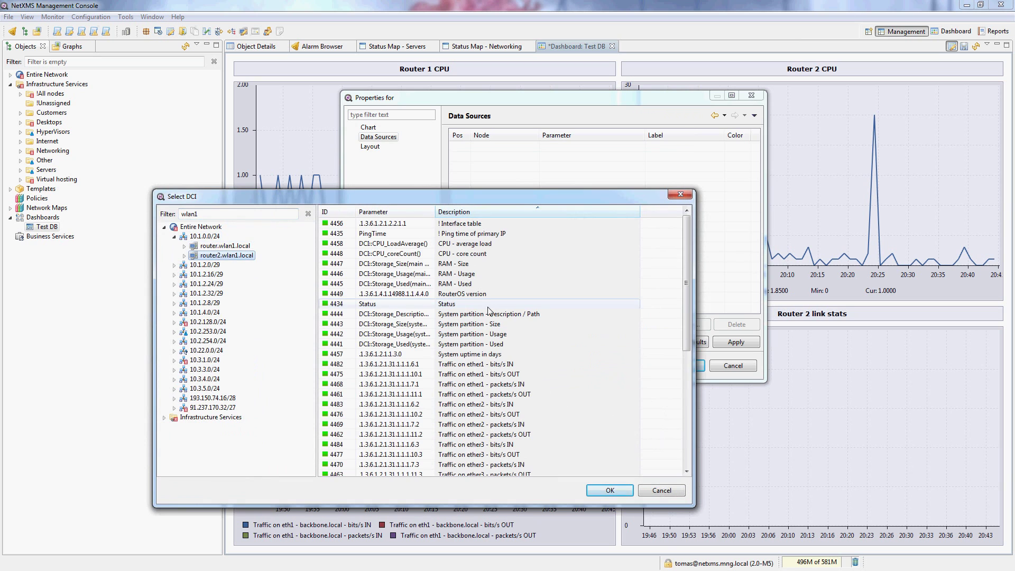
pyautogui.scroll(-7, 505, 369)
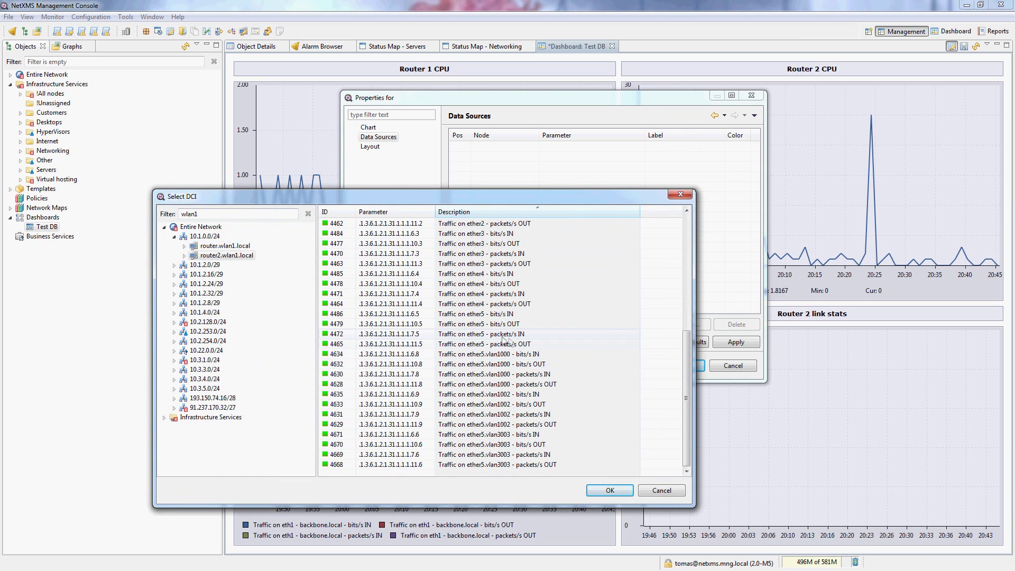
pyautogui.moveTo(476, 343); pyautogui.dragTo(476, 314)
pyautogui.click(607, 490)
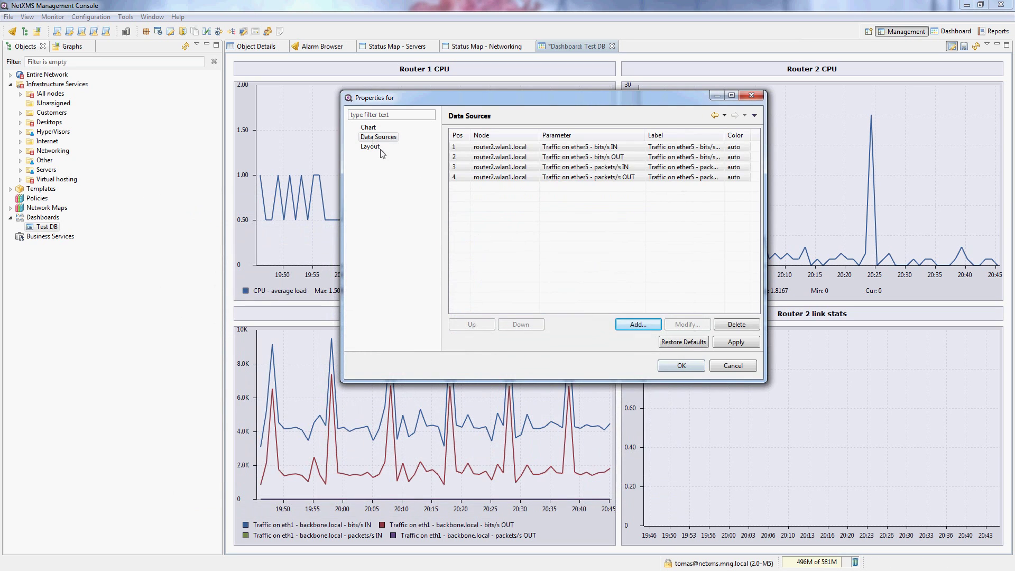
# - Place the Router 2 link stats chart's legend at the bottom
pyautogui.click(368, 127)
pyautogui.click(563, 168)
pyautogui.click(469, 203)
pyautogui.click(680, 365)
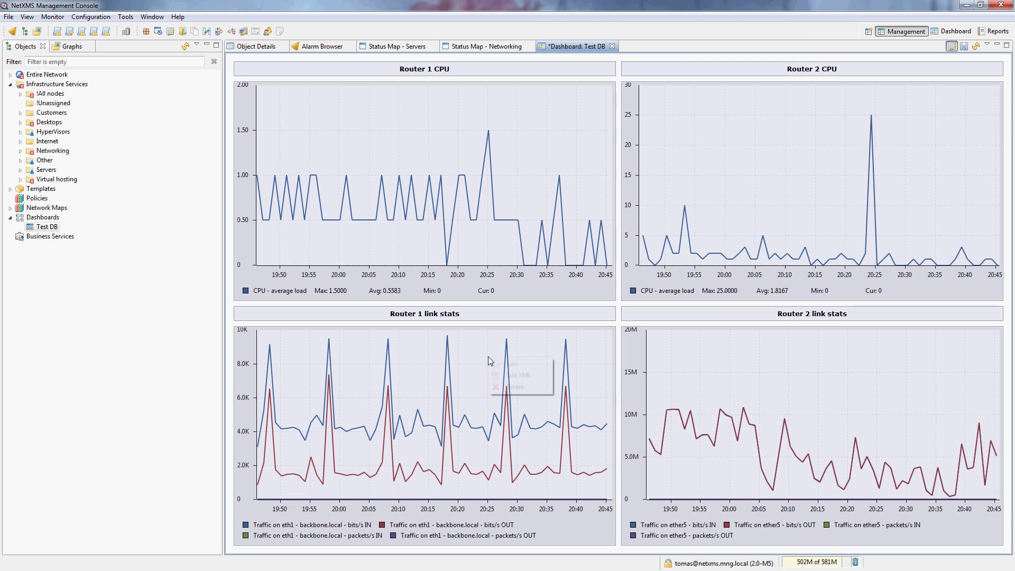
# - Switch the Router 1 and Router 2 link stats charts to a logarithmic Y axis
pyautogui.rightClick(488, 357)
pyautogui.click(502, 364)
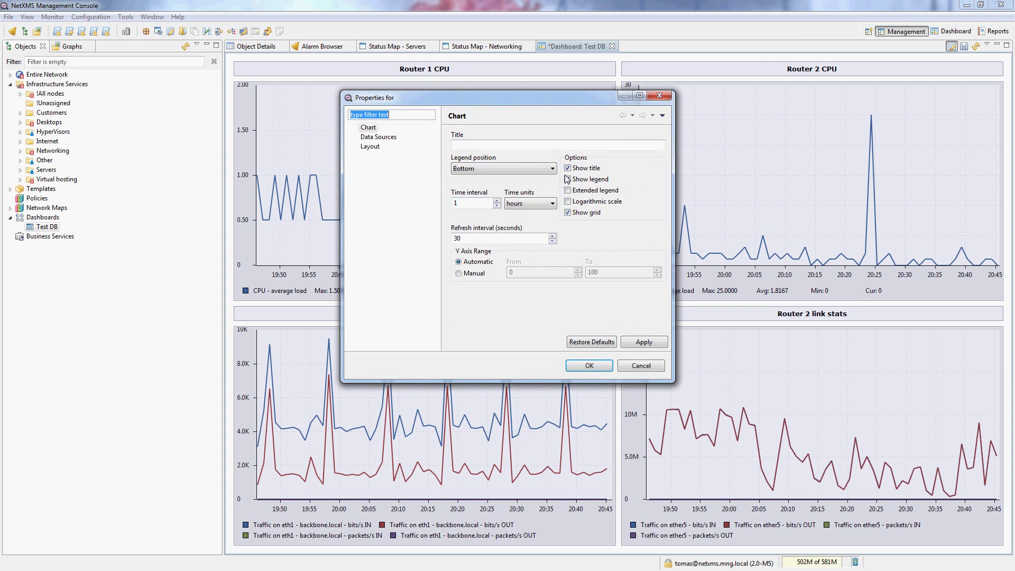
pyautogui.click(614, 203)
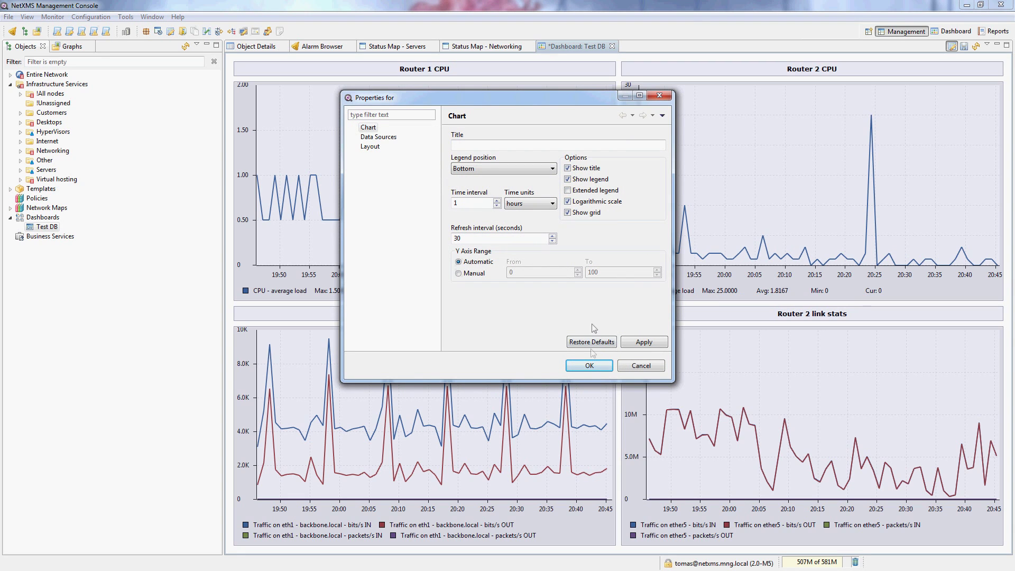
pyautogui.click(588, 368)
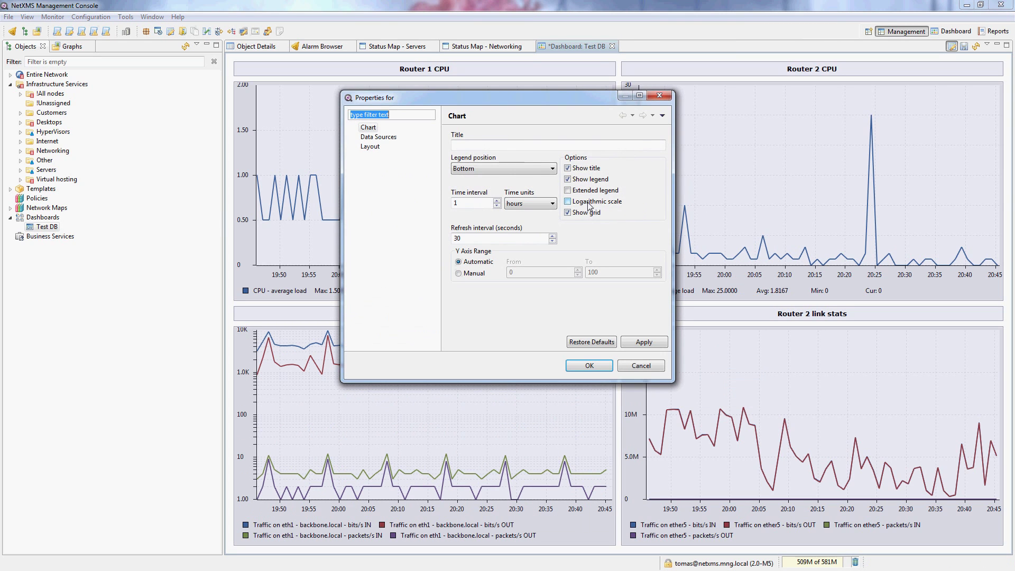
pyautogui.click(588, 365)
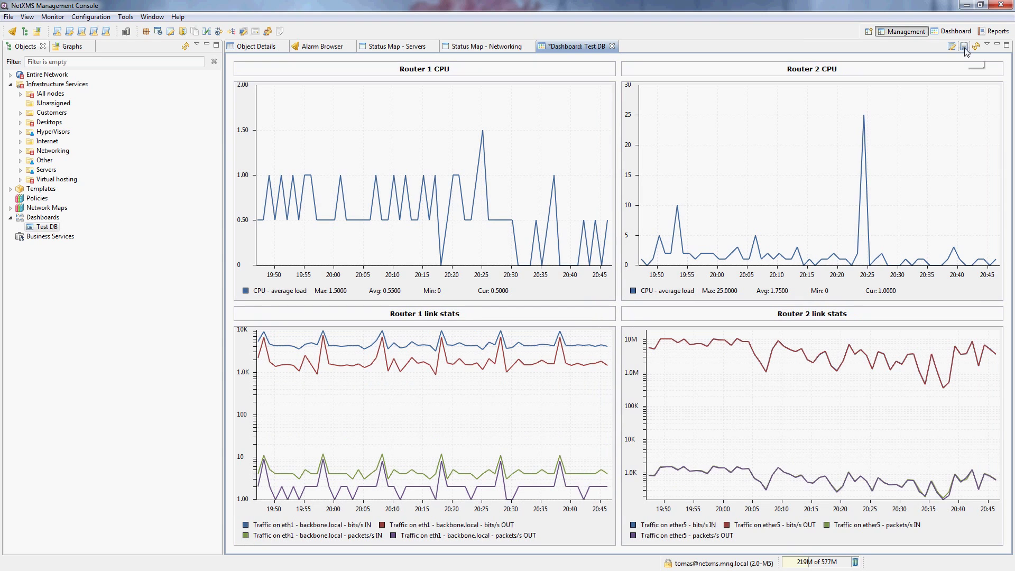
# - Save the Test DB dashboard, leaving a chart's Properties window open on its Chart settings
pyautogui.click(964, 46)
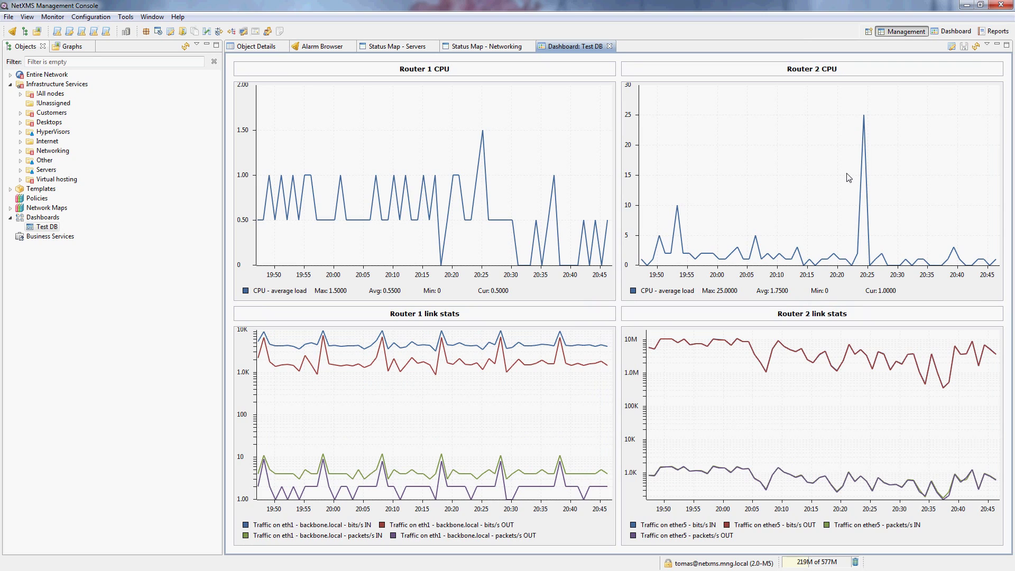
pyautogui.moveTo(848, 177)
# - Accept a chart's Properties with its Time interval value selected, then save Test DB
pyautogui.click(951, 46)
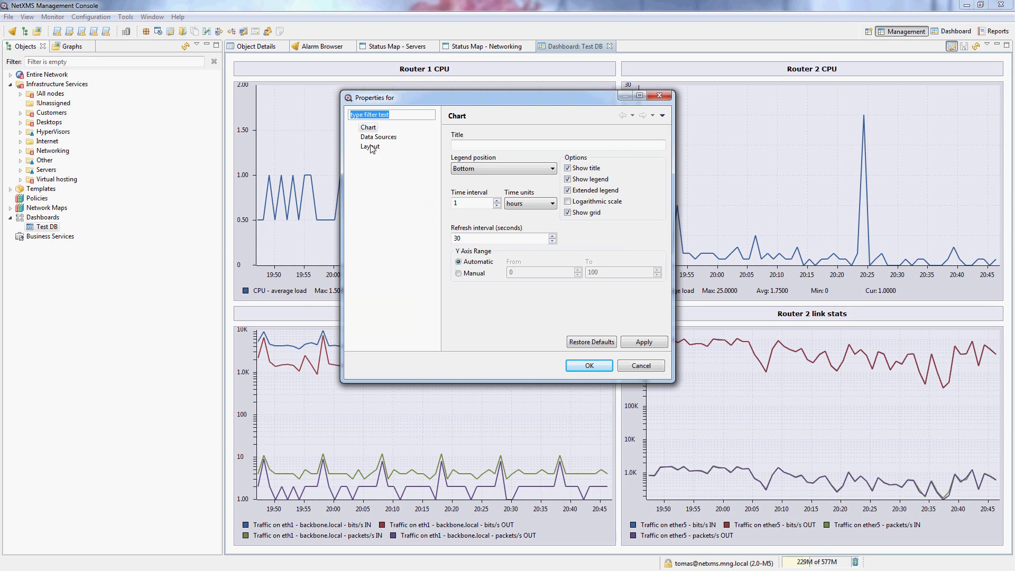
pyautogui.doubleClick(475, 205)
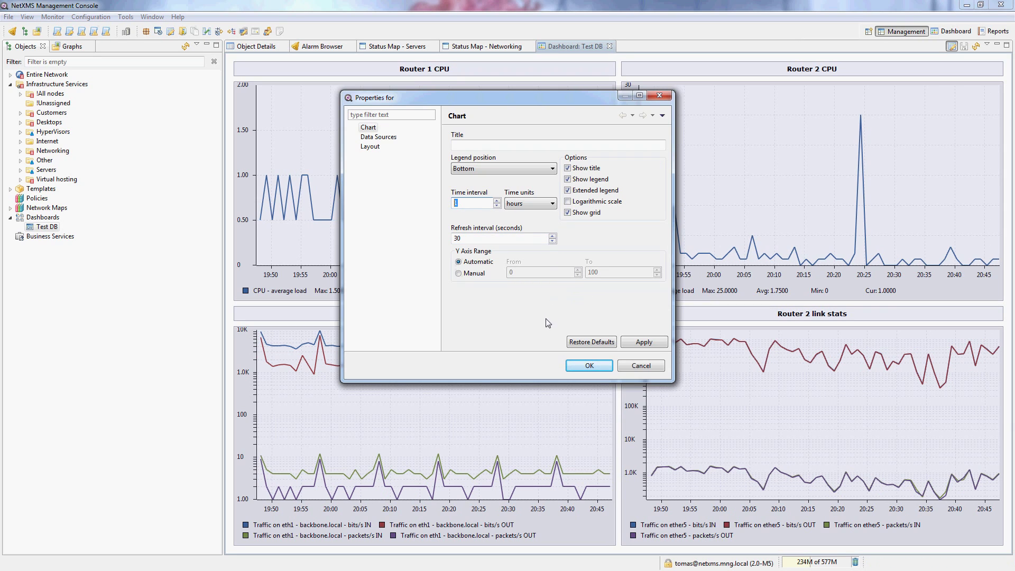
pyautogui.click(589, 366)
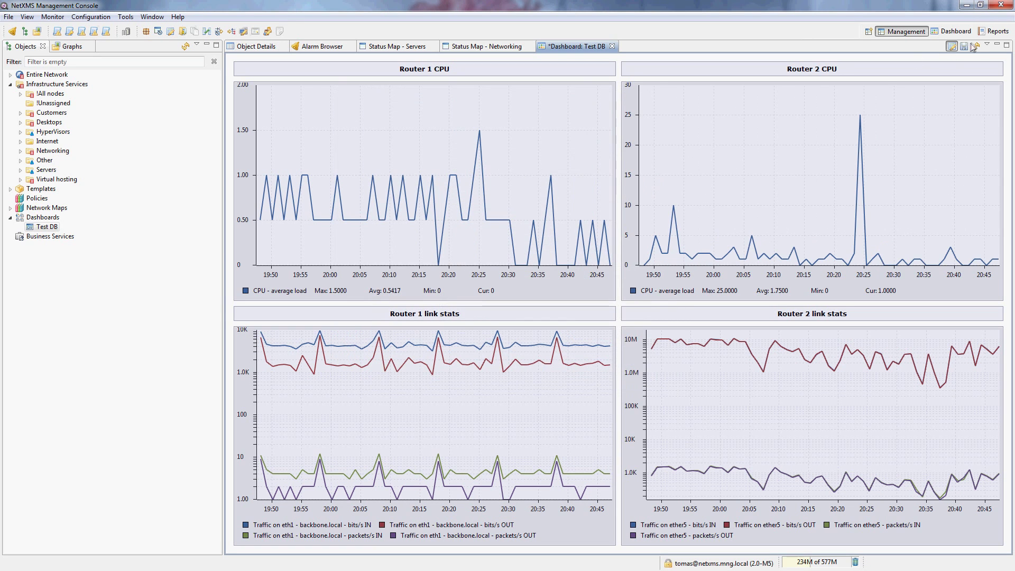
pyautogui.click(964, 46)
pyautogui.moveTo(754, 199)
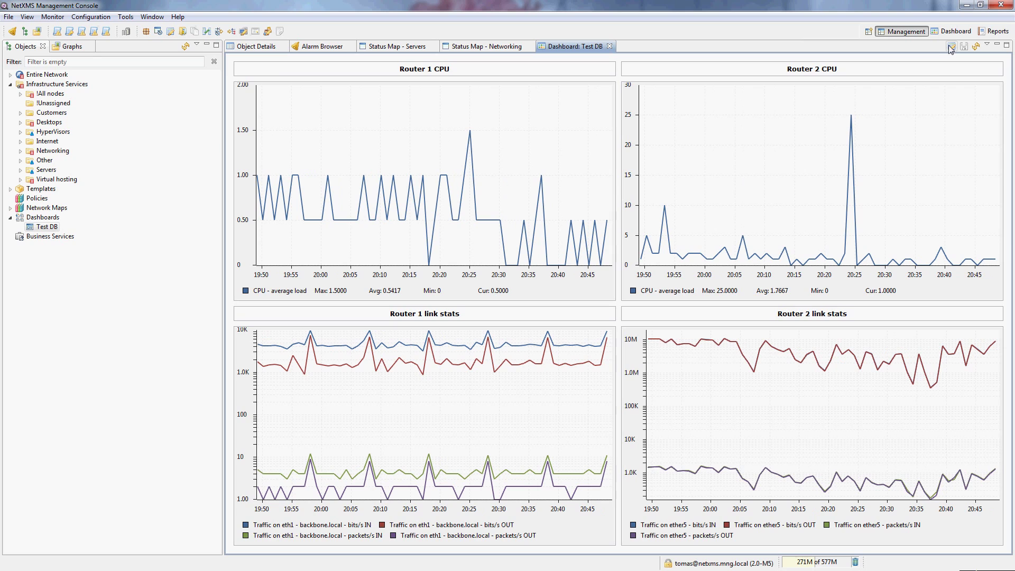
# - Add a new Label element to the Test DB dashboard's Dashboard Elements list
pyautogui.rightClick(52, 228)
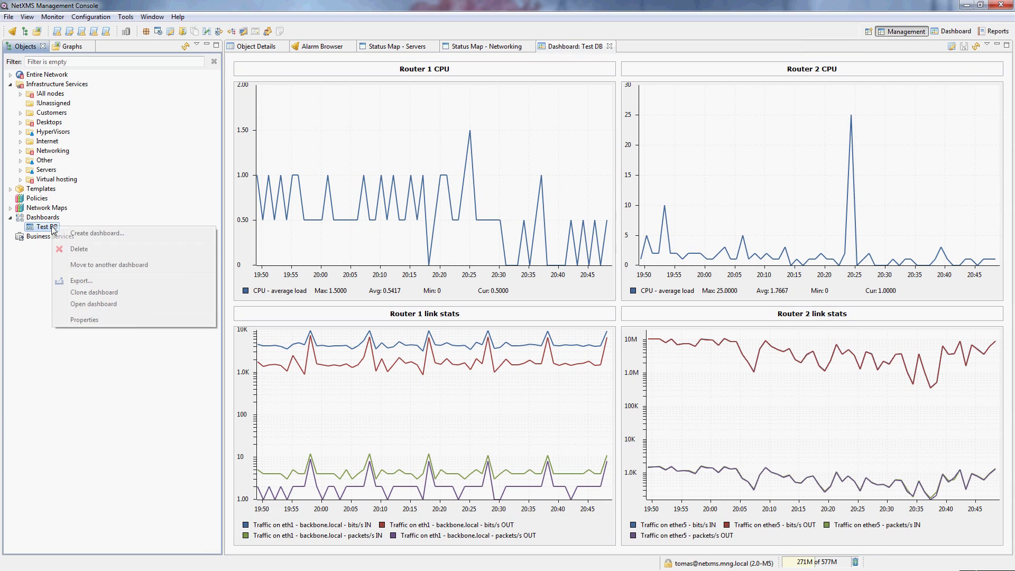
pyautogui.click(83, 319)
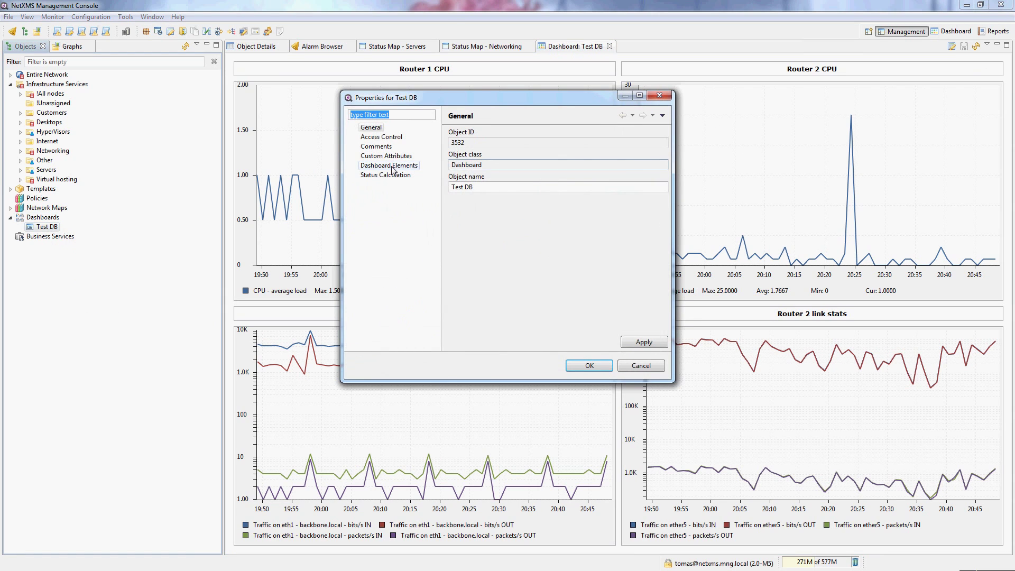
pyautogui.click(389, 165)
pyautogui.moveTo(449, 98); pyautogui.dragTo(317, 201)
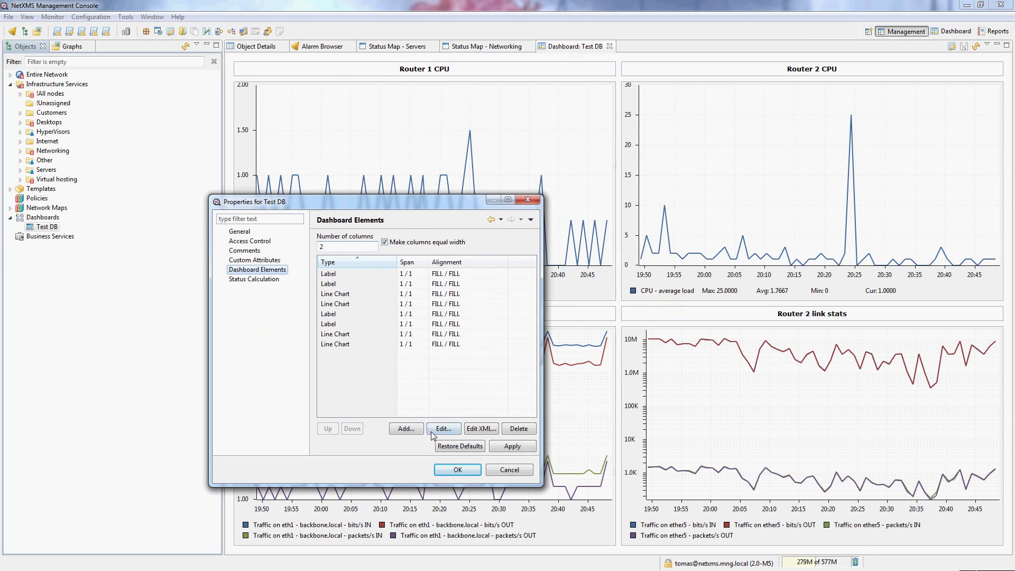
pyautogui.click(410, 433)
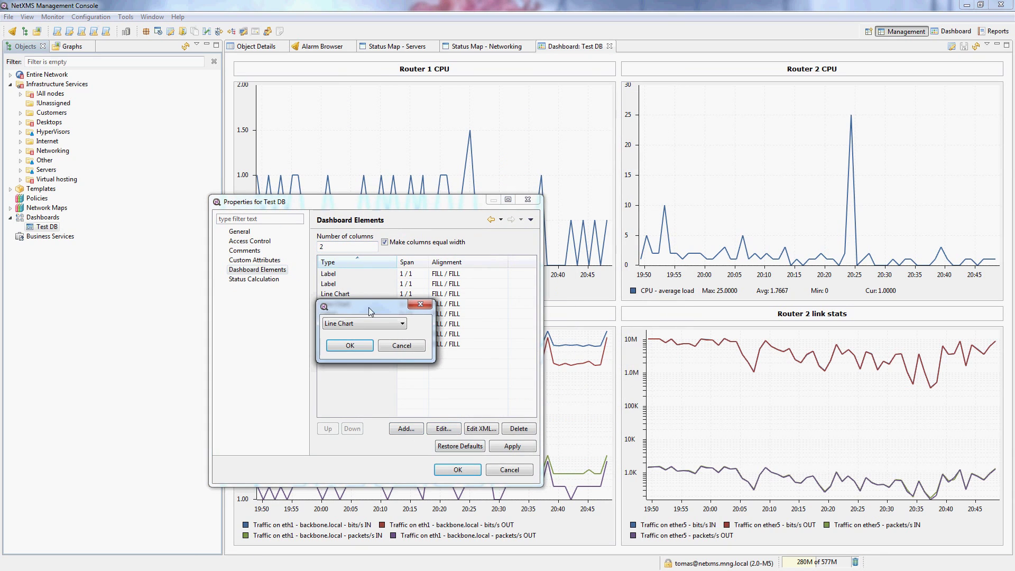
pyautogui.click(359, 324)
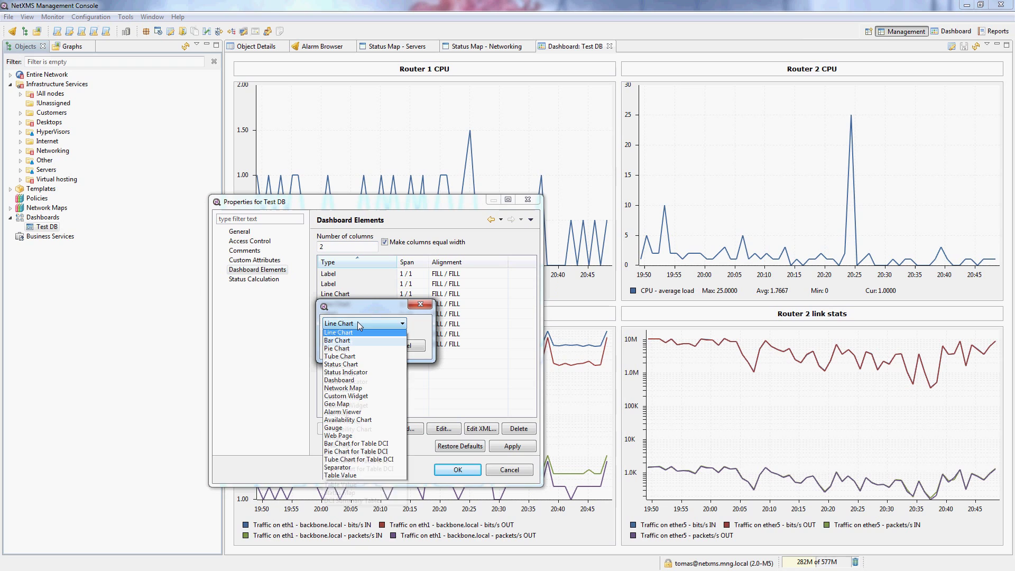
pyautogui.click(349, 334)
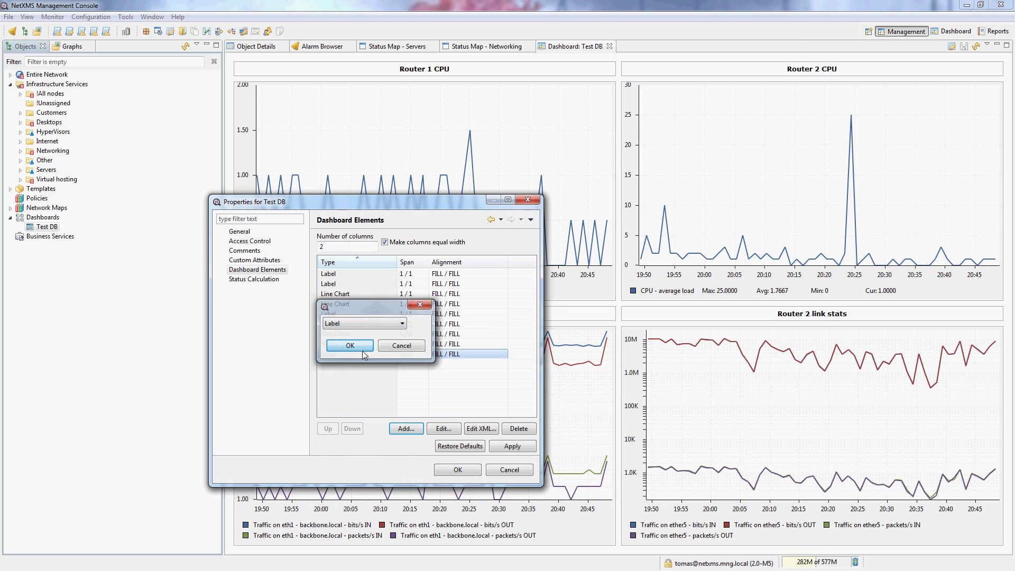
pyautogui.click(362, 346)
# - Move the Label to the top, give it horizontal span 2 without vertical grab, and apply
pyautogui.click(326, 426)
pyautogui.click(326, 426)
pyautogui.click(326, 426)
pyautogui.click(326, 426)
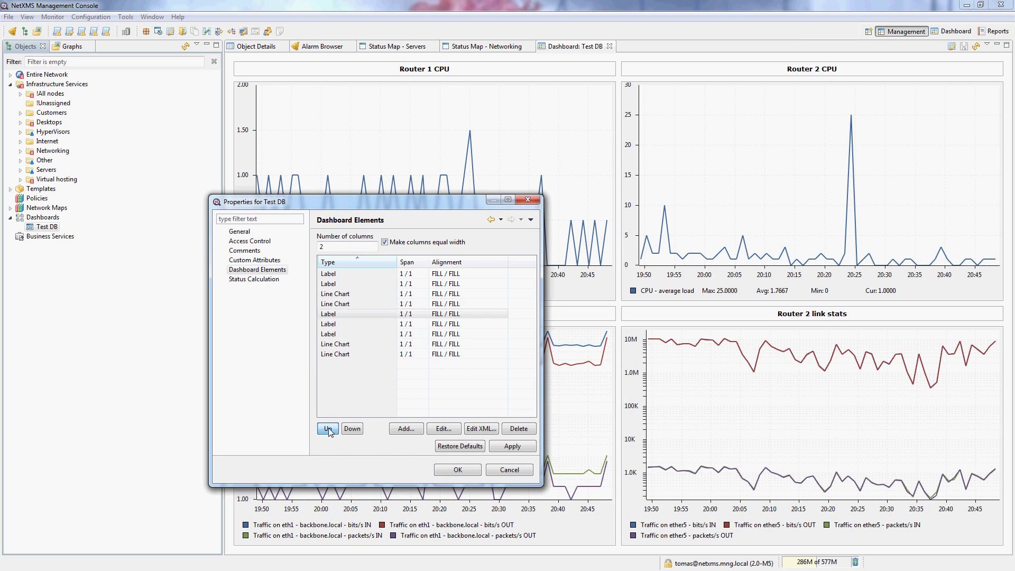
pyautogui.click(327, 426)
pyautogui.click(326, 426)
pyautogui.click(326, 426)
pyautogui.click(326, 426)
pyautogui.doubleClick(423, 280)
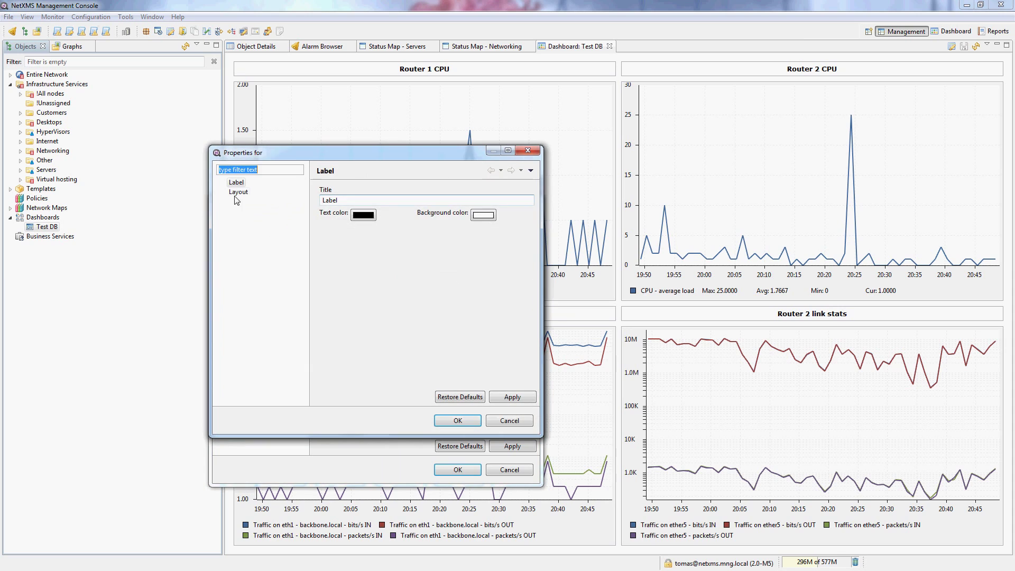
pyautogui.click(238, 192)
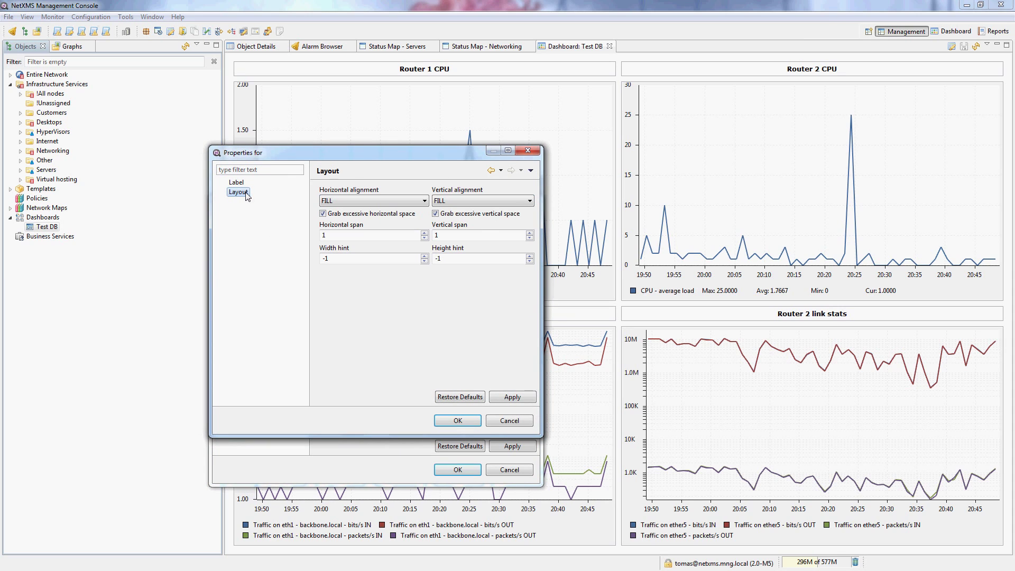
pyautogui.click(470, 215)
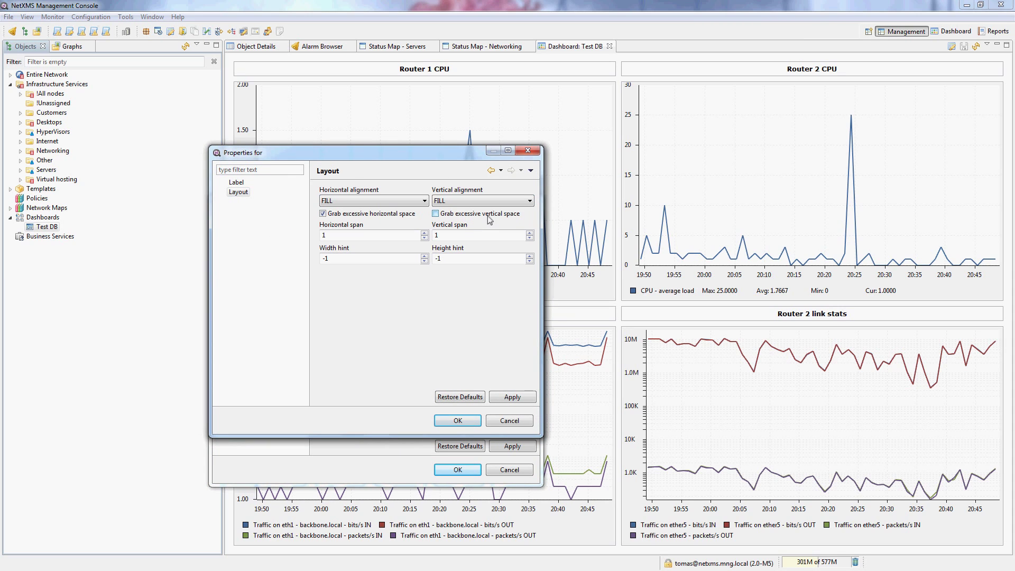
pyautogui.click(425, 233)
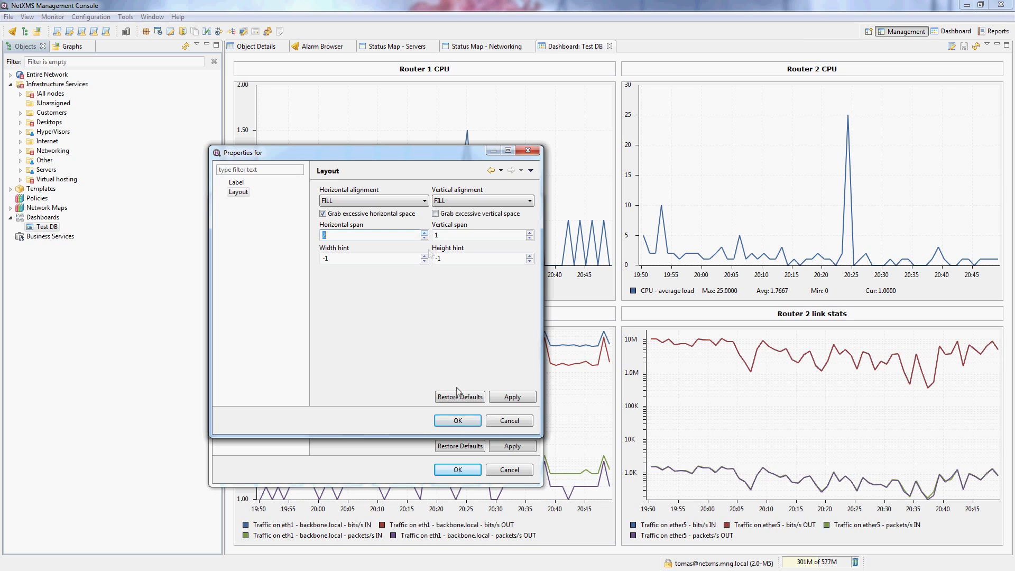
pyautogui.click(457, 420)
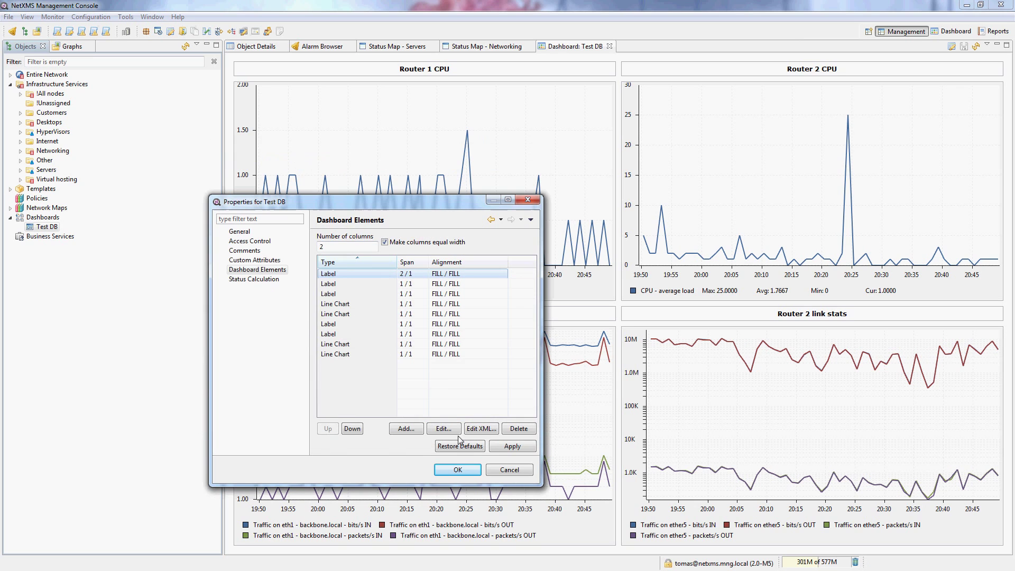
pyautogui.click(455, 470)
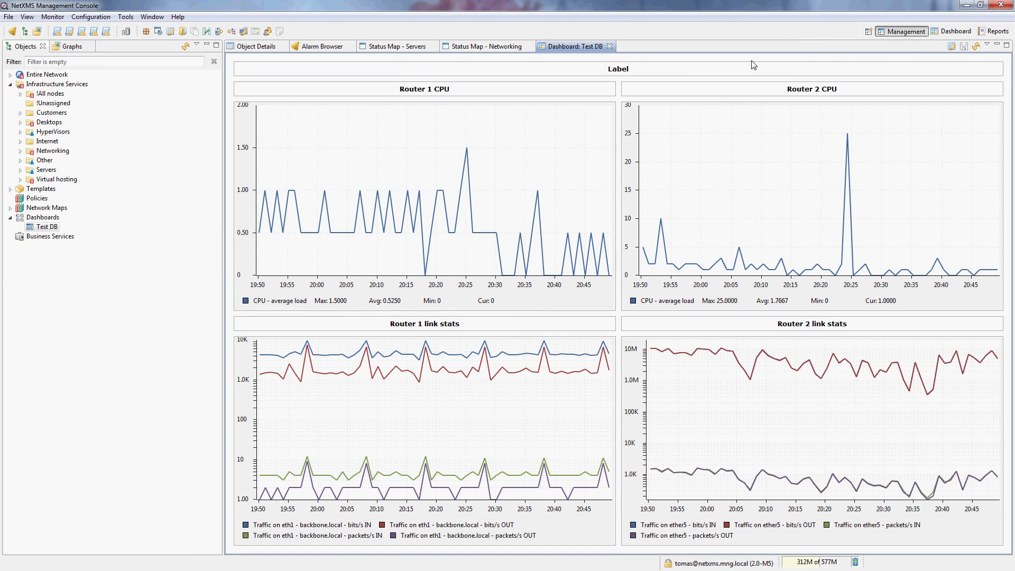
# - In edit mode, set the top Label's title to 'CPU stats' and save Test DB
pyautogui.click(951, 46)
pyautogui.rightClick(639, 69)
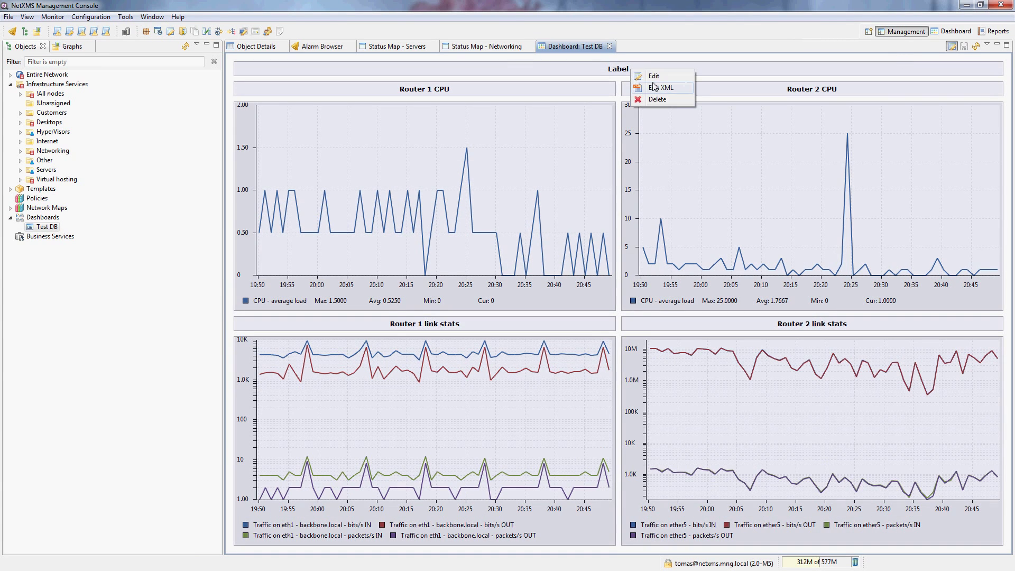
pyautogui.click(654, 87)
pyautogui.click(623, 133)
pyautogui.rightClick(620, 70)
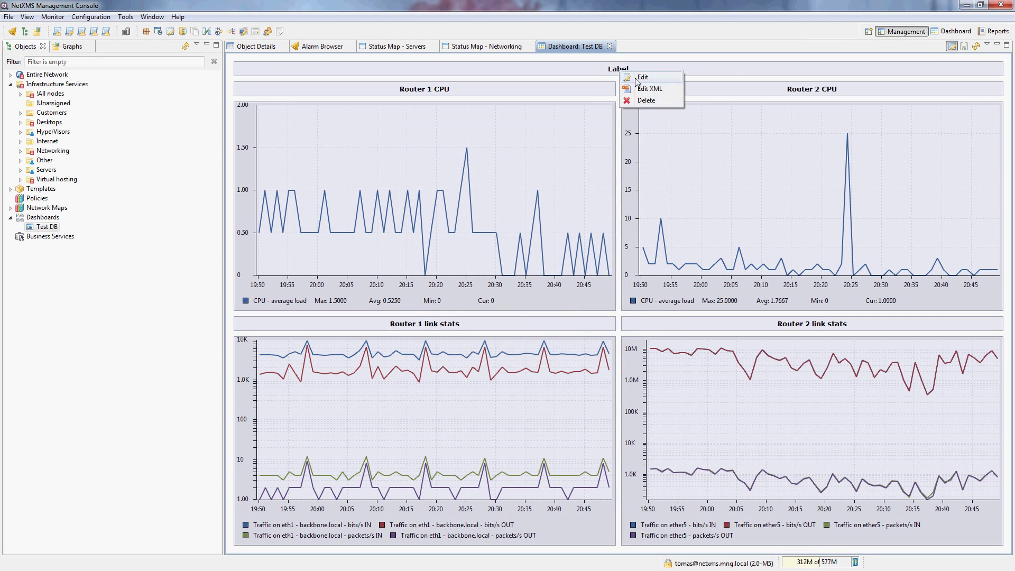
pyautogui.click(642, 78)
pyautogui.click(368, 128)
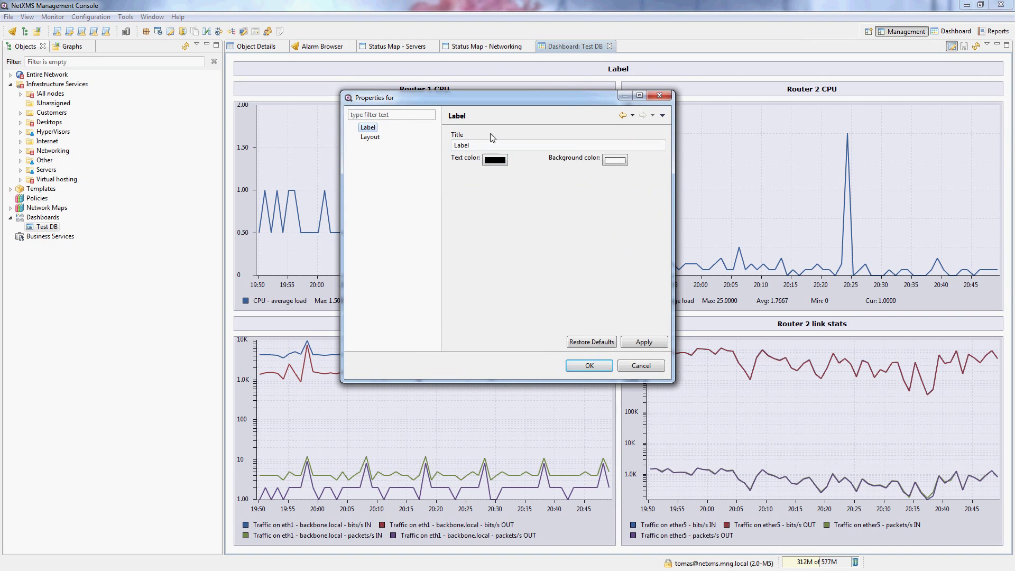
pyautogui.press('Tab')
pyautogui.write('CPU stats')
pyautogui.click(589, 364)
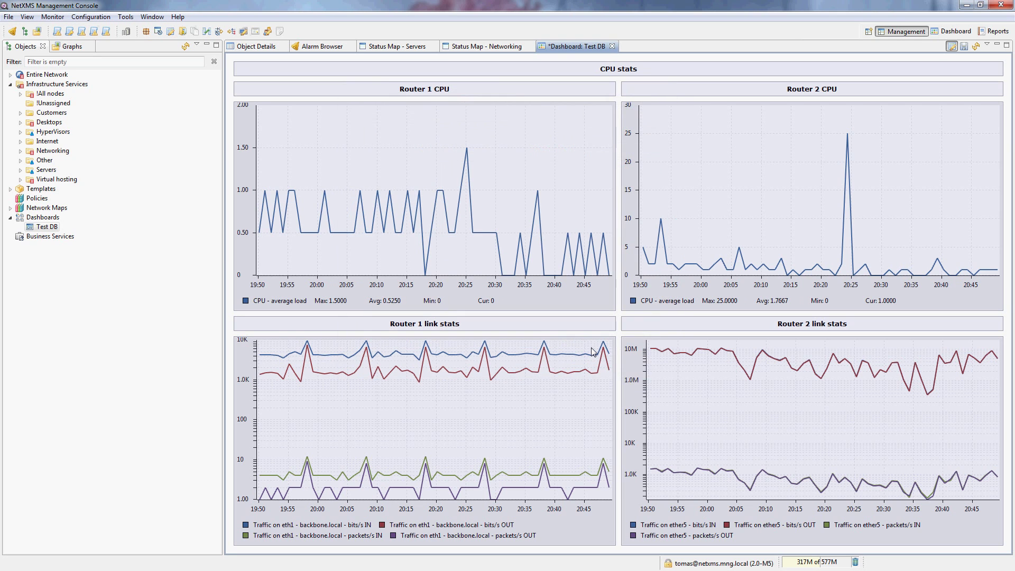
pyautogui.click(963, 47)
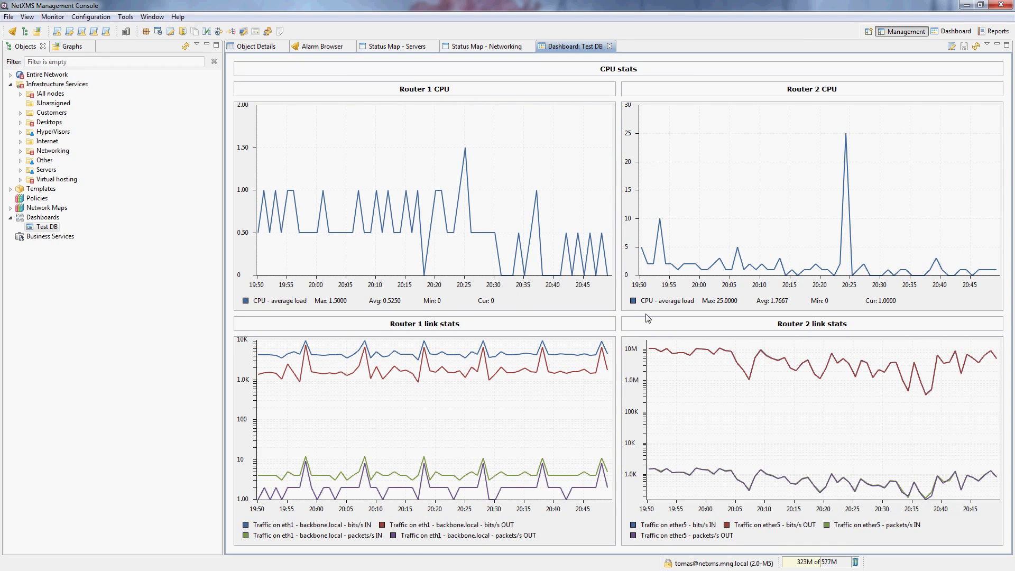
# - Open the Test 2 dashboard under Dashboards and look over its status, chart and map elements
pyautogui.doubleClick(47, 222)
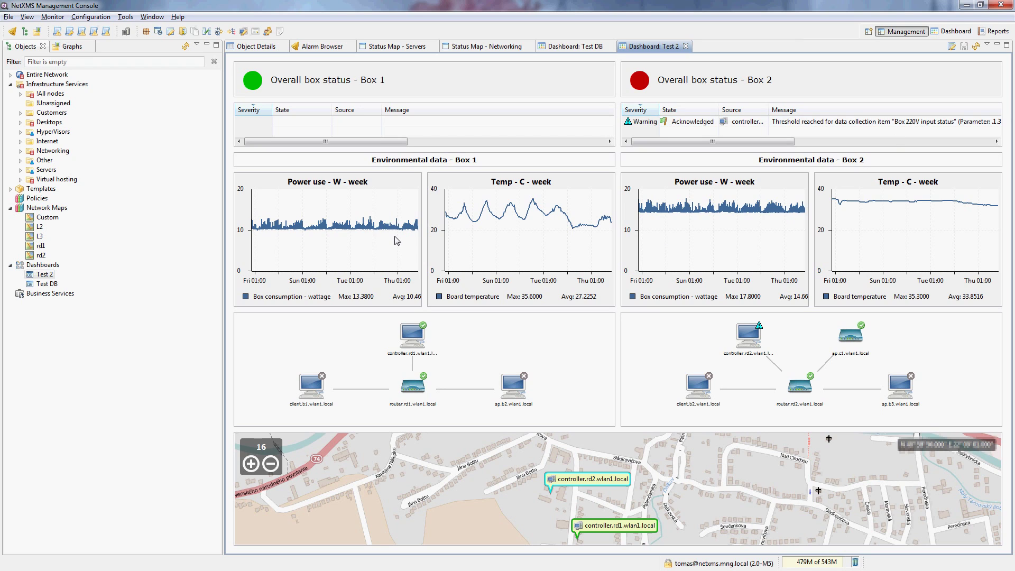
pyautogui.moveTo(397, 240)
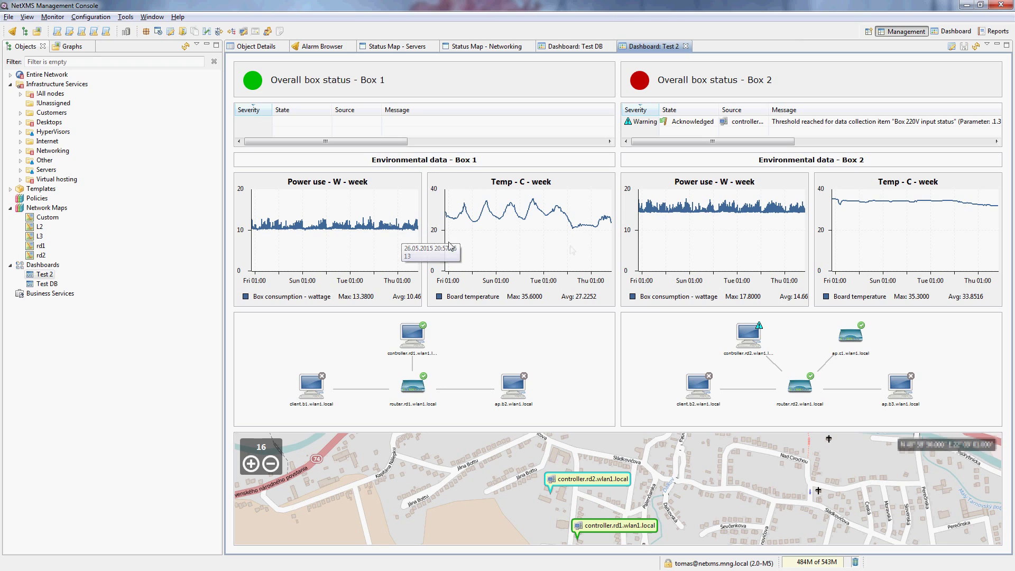
pyautogui.moveTo(572, 250)
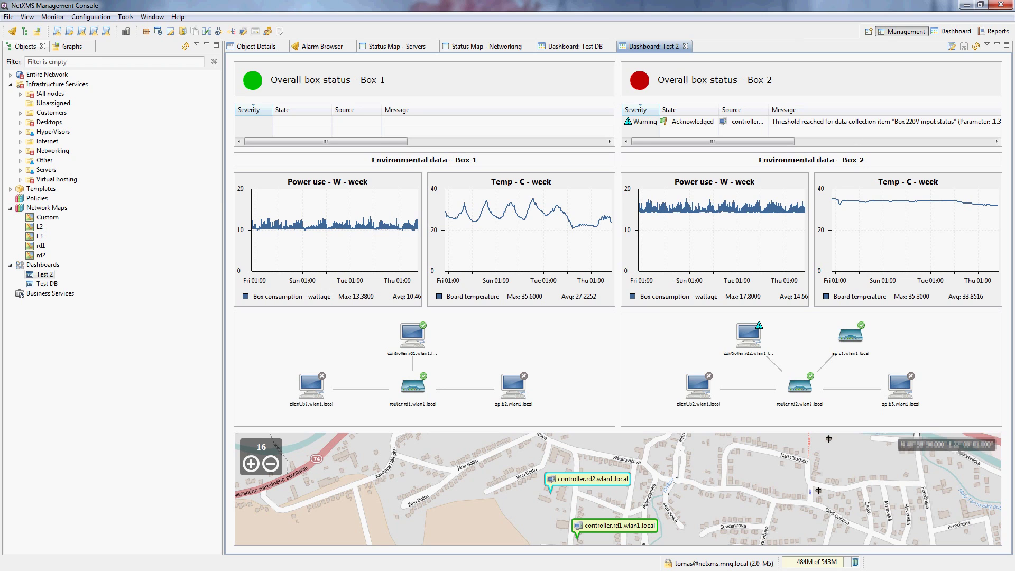
# - List Test 2's dashboard elements and inspect the first Status Indicator's layout without changes
pyautogui.rightClick(45, 274)
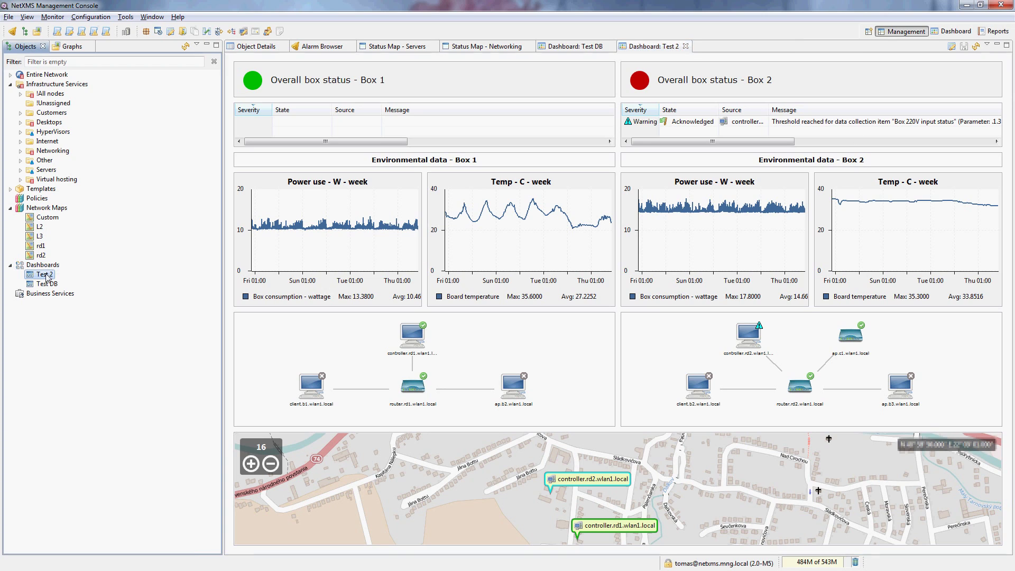
pyautogui.click(77, 367)
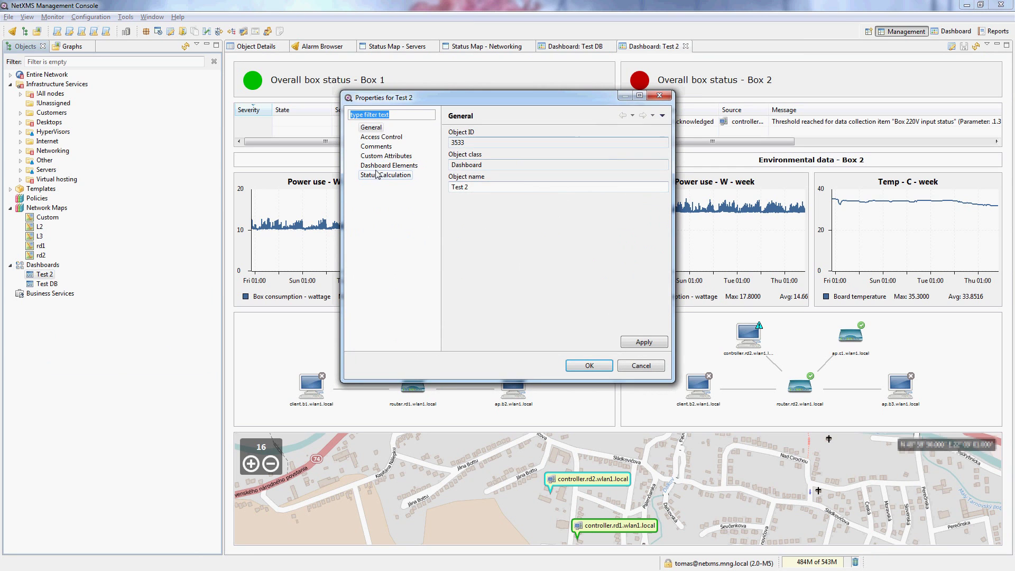
pyautogui.click(389, 164)
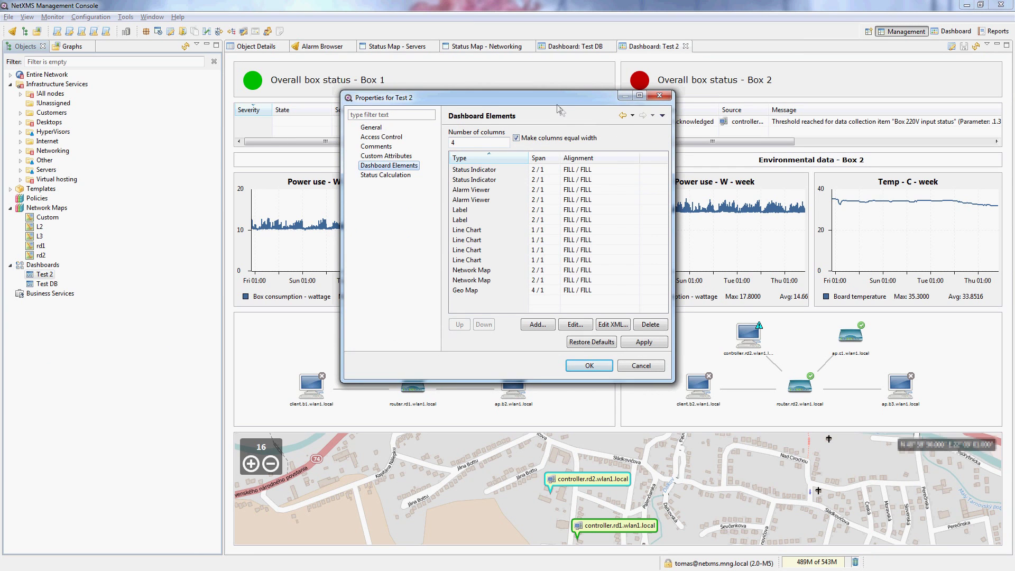
pyautogui.moveTo(559, 105); pyautogui.dragTo(266, 212)
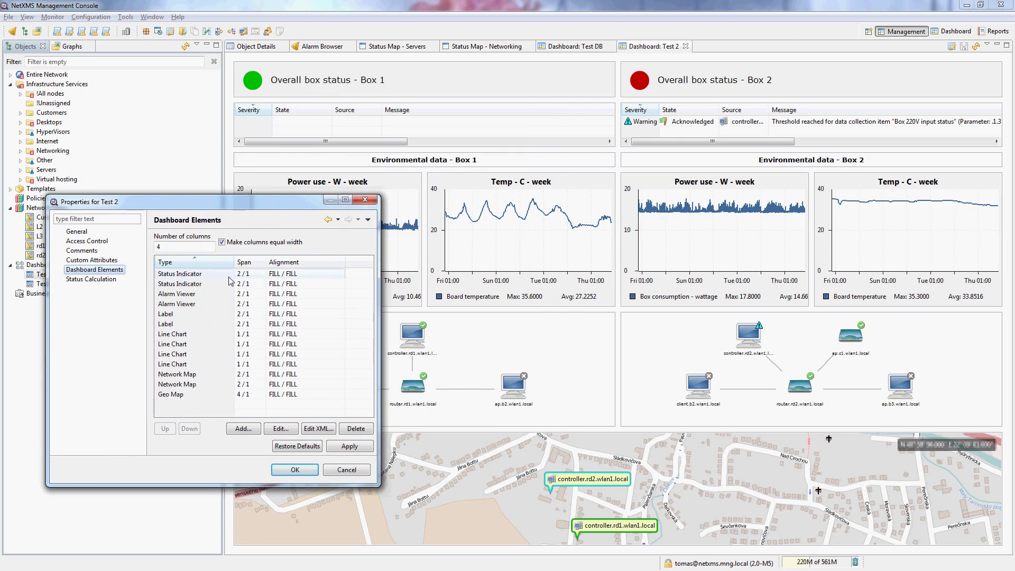
pyautogui.doubleClick(175, 273)
pyautogui.click(75, 192)
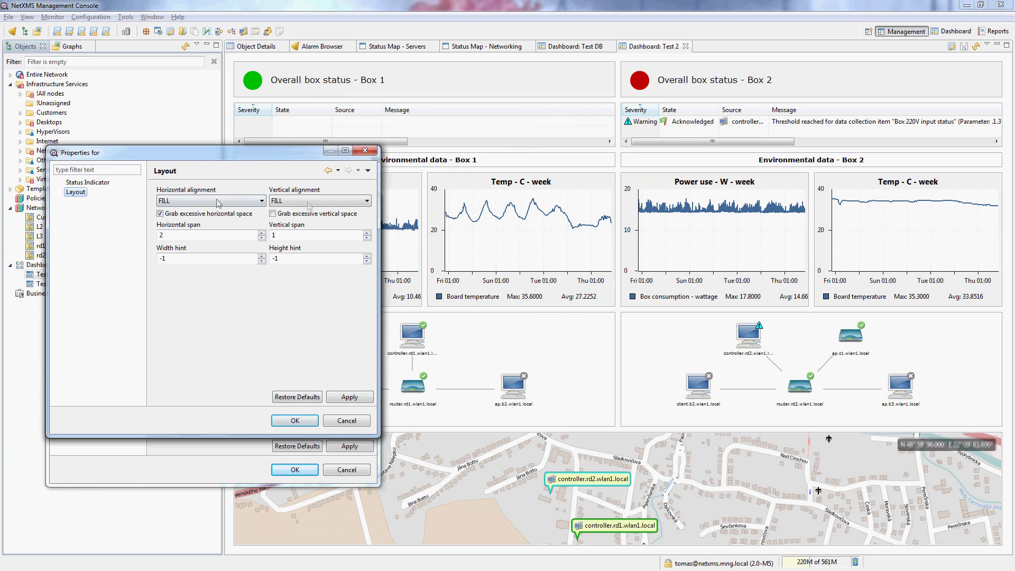
pyautogui.click(350, 421)
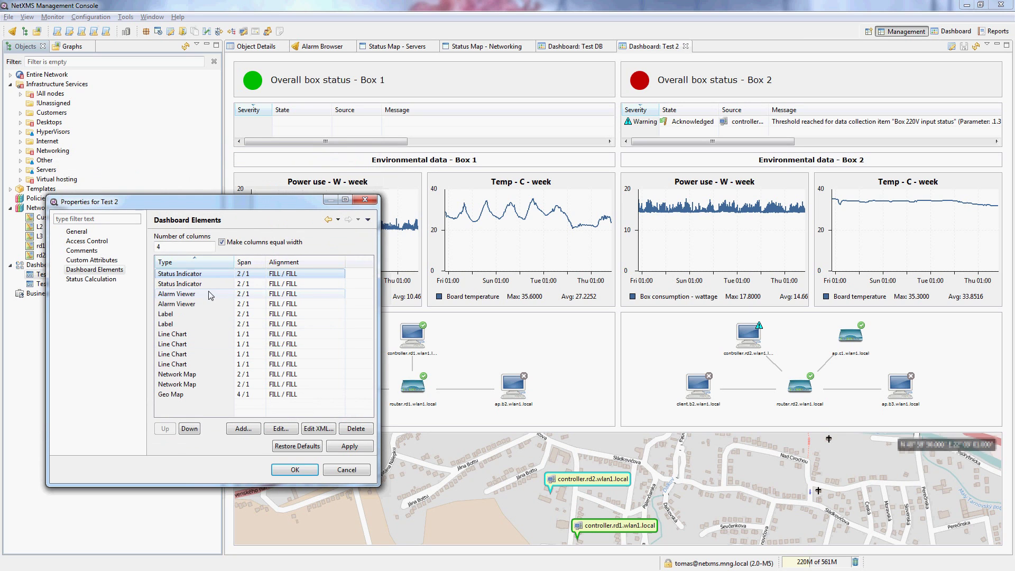
# - Inspect the Alarm Viewer element's layout, noting its Height hint of 80
pyautogui.click(208, 294)
pyautogui.doubleClick(209, 291)
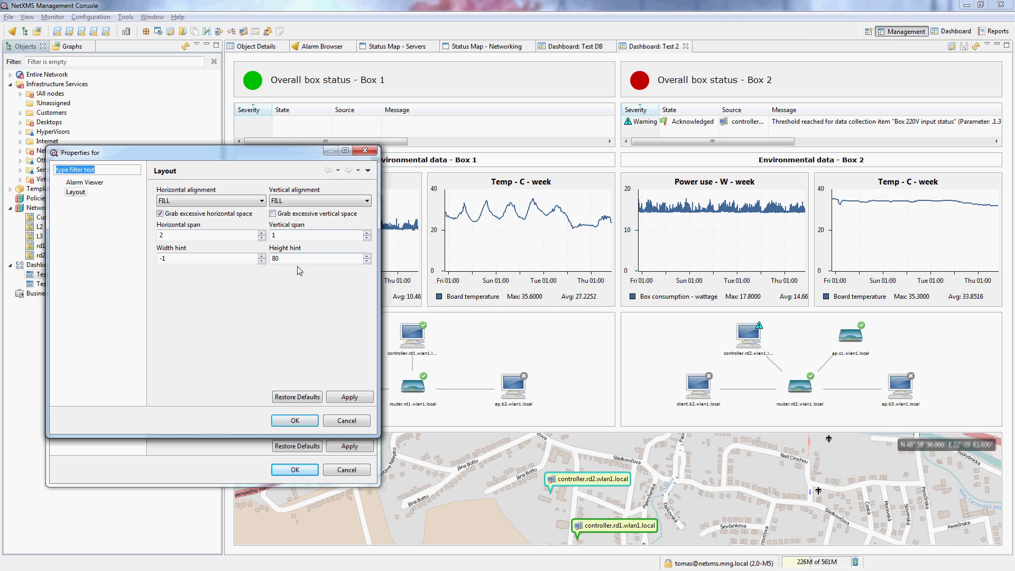
pyautogui.doubleClick(275, 258)
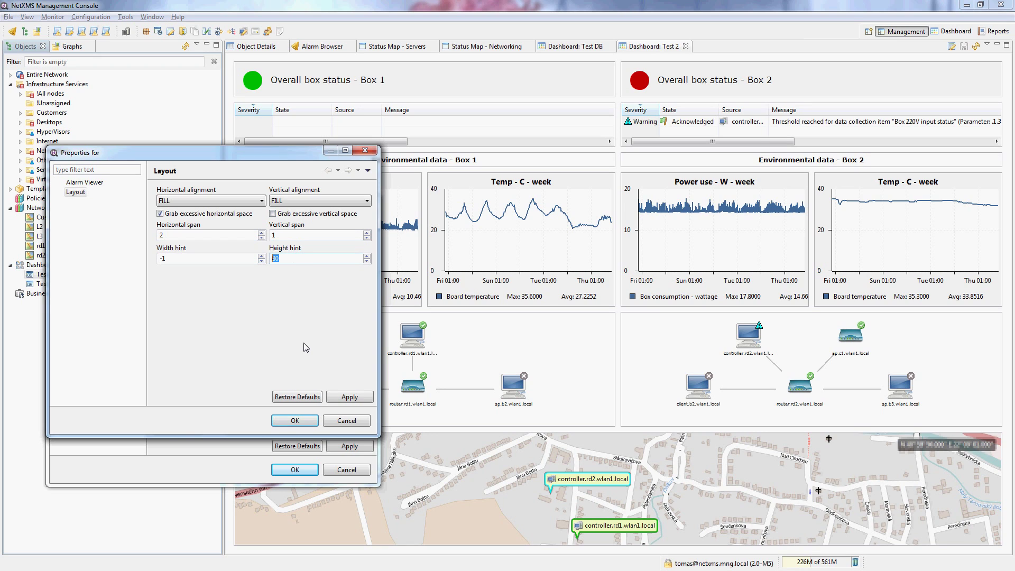
pyautogui.click(340, 421)
# - Inspect the Line Chart element's layout: Width hint -1 and Height hint 250
pyautogui.click(199, 313)
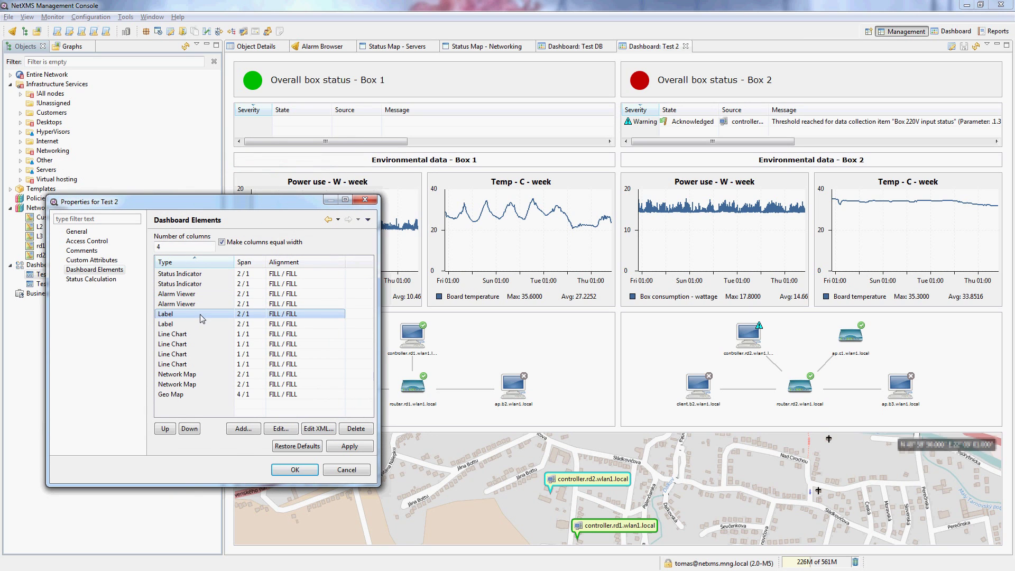
pyautogui.doubleClick(196, 336)
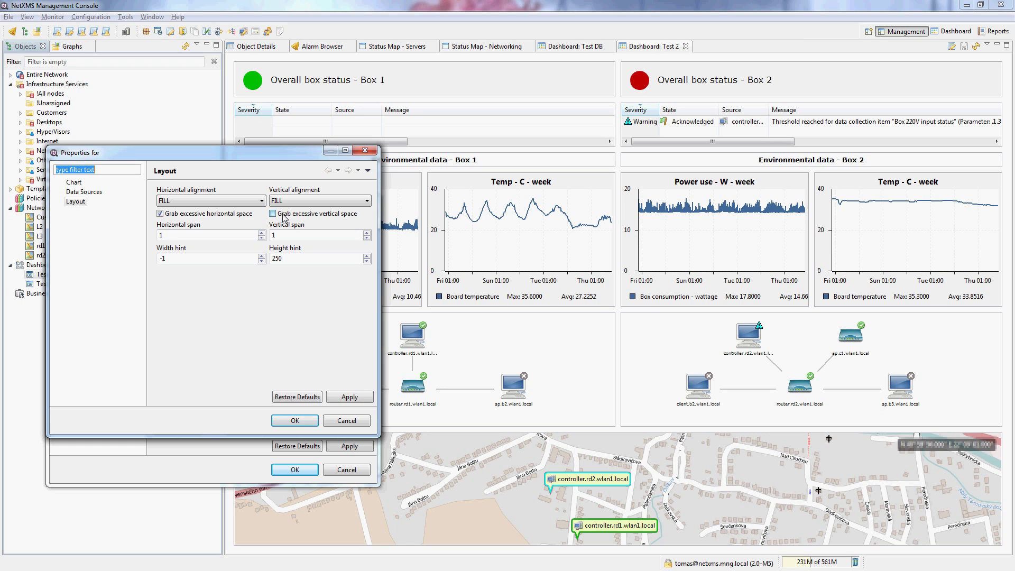
pyautogui.doubleClick(288, 257)
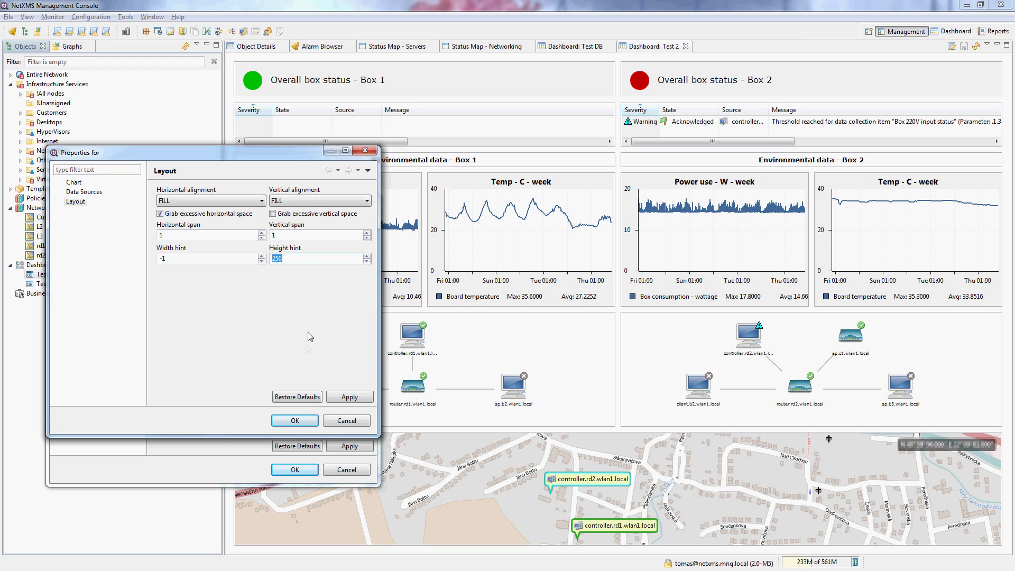
pyautogui.doubleClick(200, 255)
pyautogui.click(296, 259)
pyautogui.doubleClick(297, 259)
pyautogui.click(346, 421)
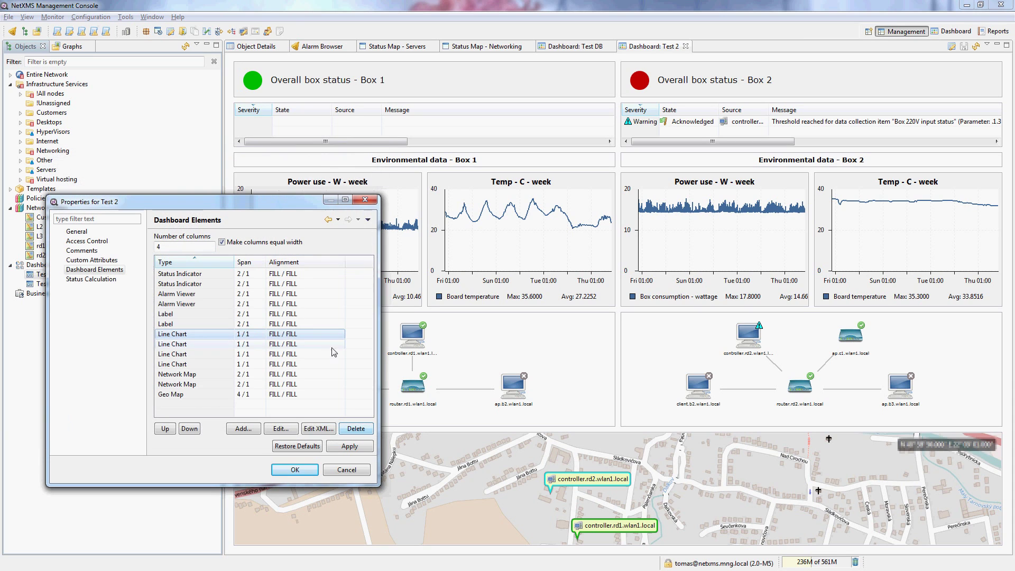
# - Check the Network Map and Geo Map element settings, then close Test 2's properties
pyautogui.doubleClick(198, 375)
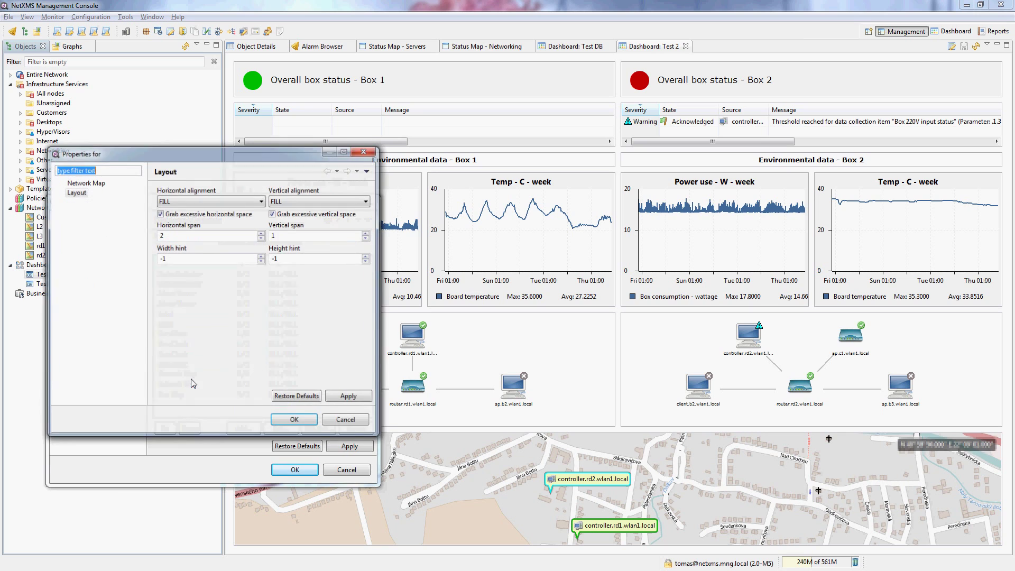
pyautogui.click(344, 421)
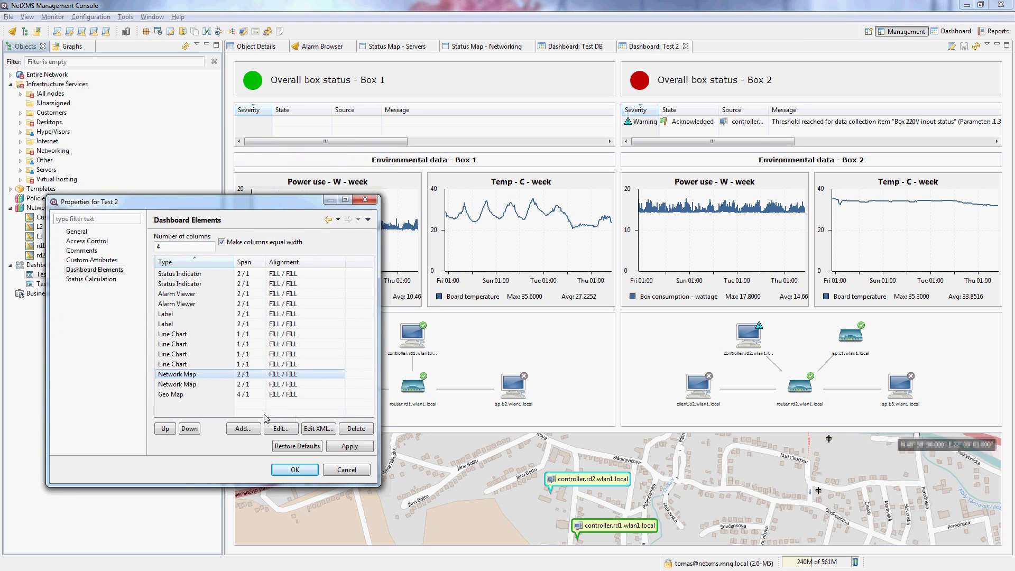
pyautogui.click(210, 395)
pyautogui.doubleClick(210, 395)
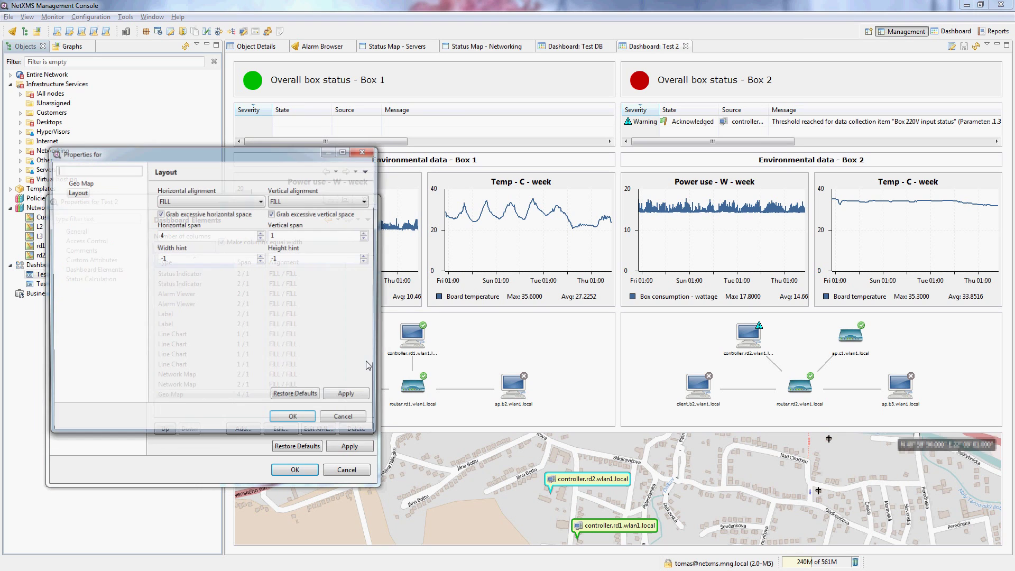
pyautogui.click(346, 420)
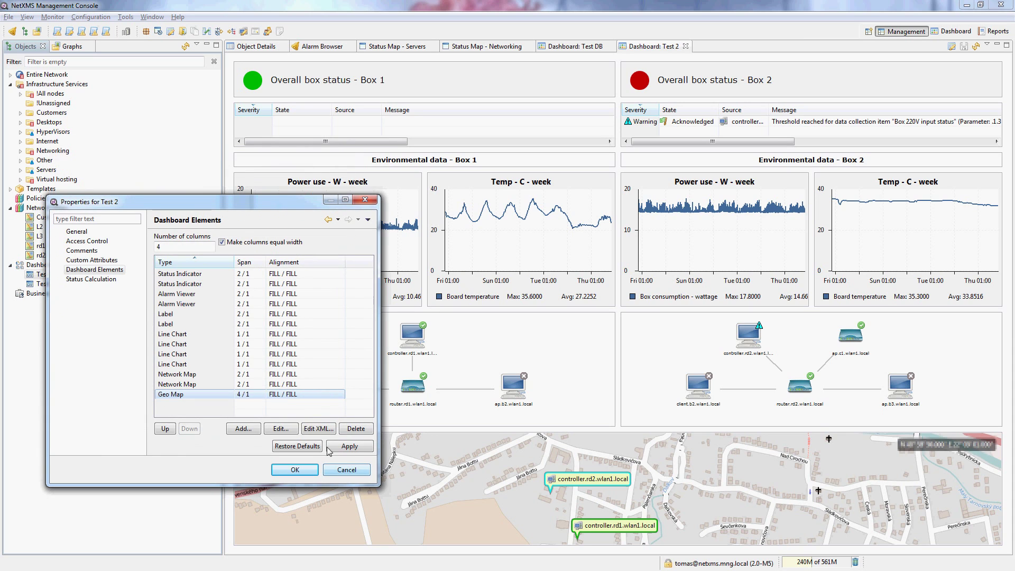
pyautogui.doubleClick(283, 395)
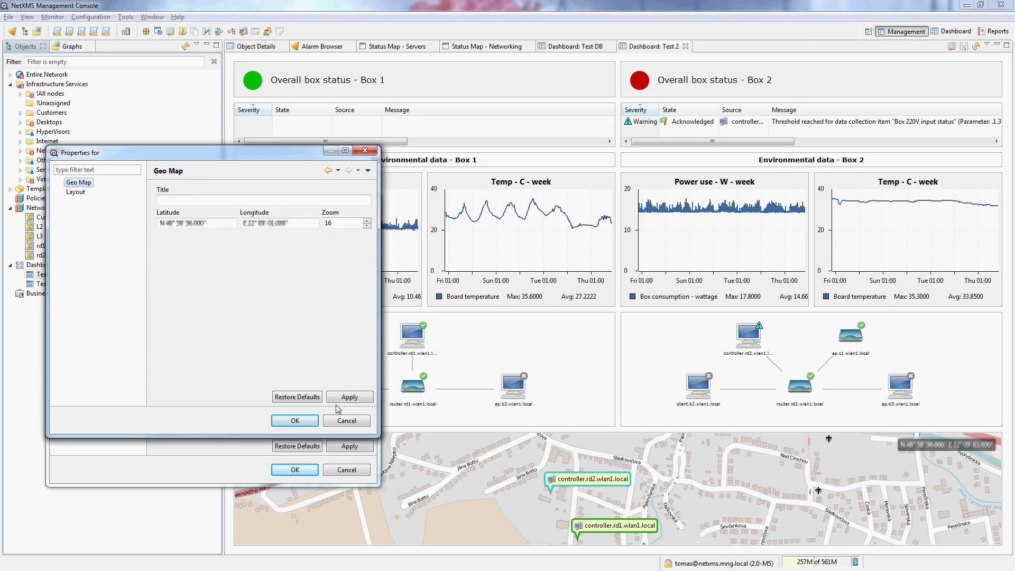
pyautogui.click(343, 421)
# - Browse the element types available to add to Test 2, then cancel without adding any
pyautogui.rightClick(43, 273)
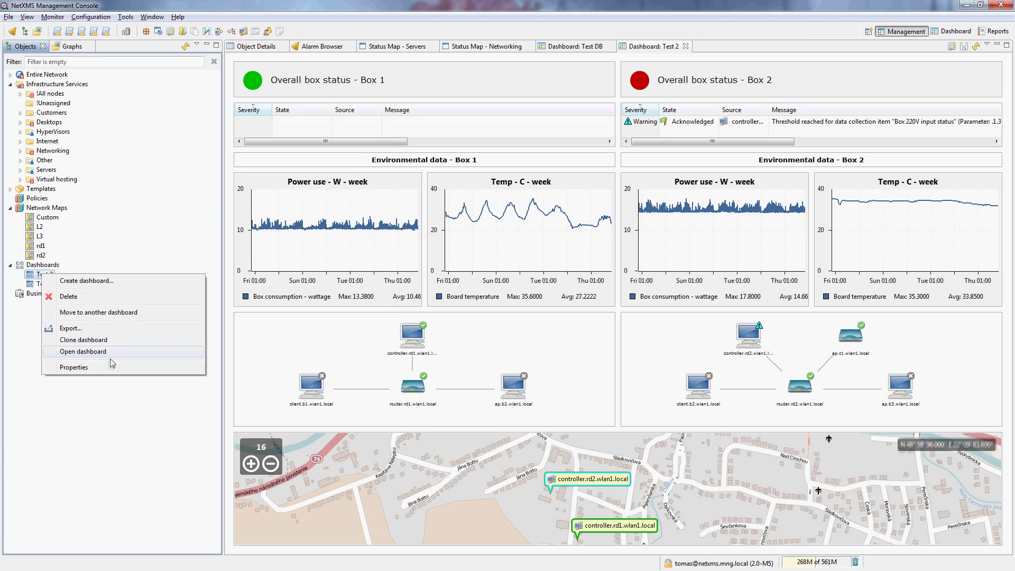
pyautogui.click(112, 367)
pyautogui.click(389, 164)
pyautogui.click(537, 324)
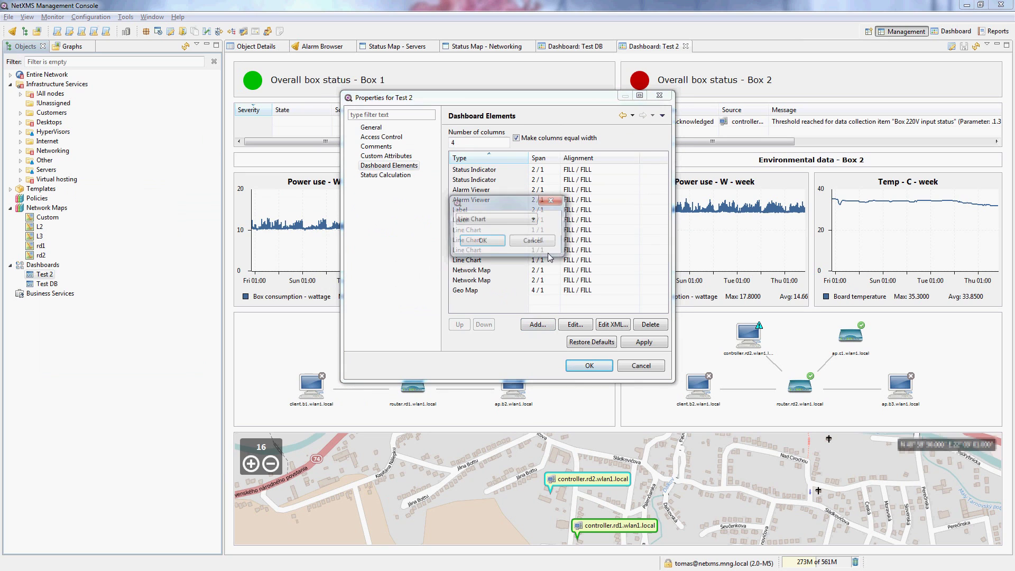
pyautogui.click(509, 218)
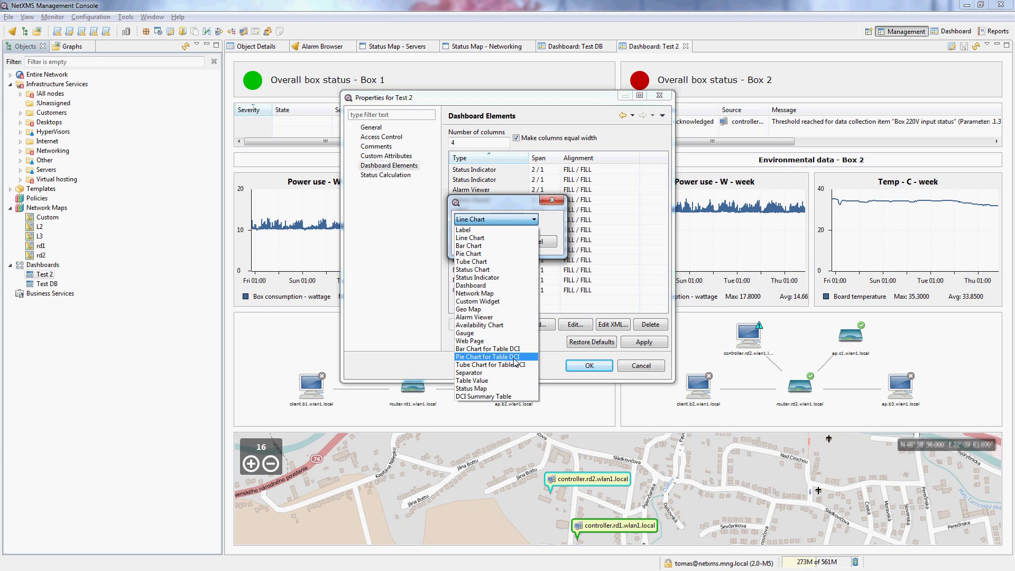
pyautogui.click(516, 218)
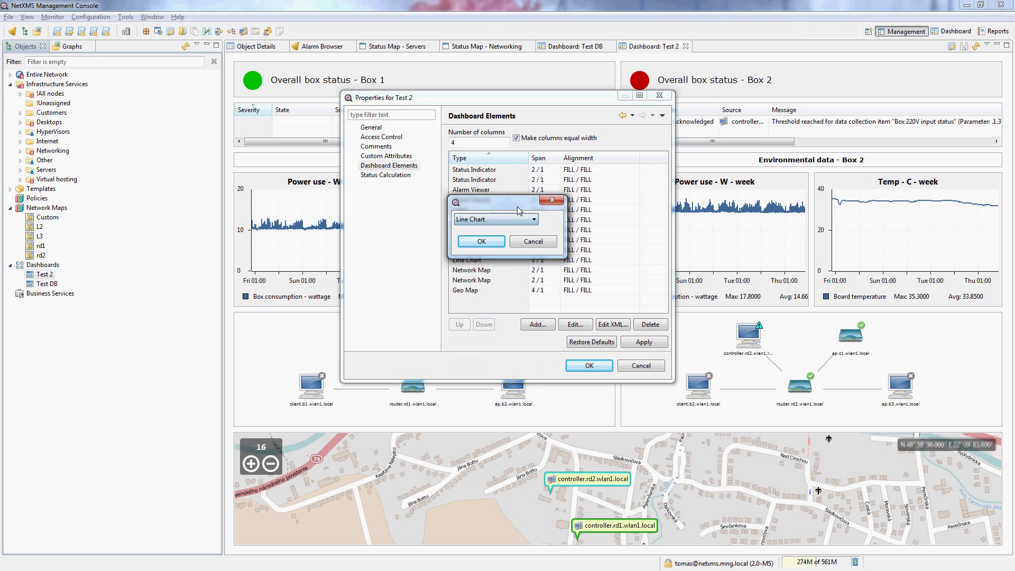
pyautogui.click(533, 242)
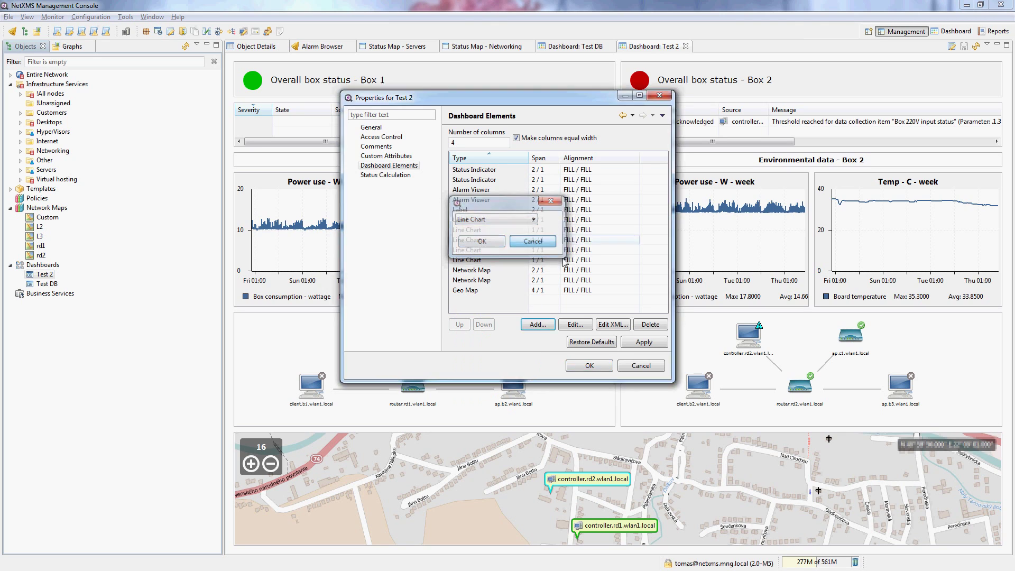
pyautogui.click(641, 366)
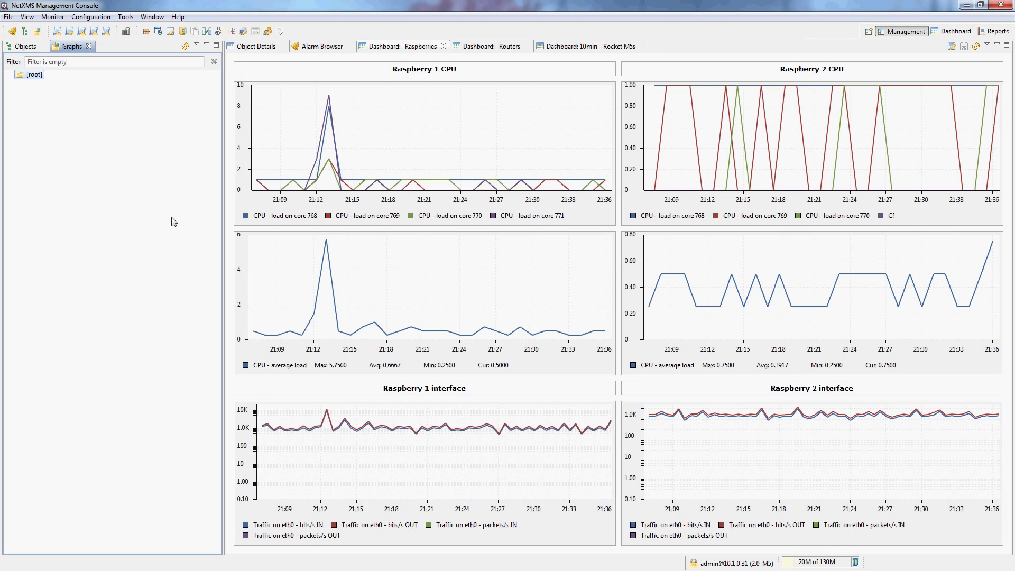
# - Read values off the Raspberries CPU load and interface traffic charts, then go to Routers
pyautogui.click(312, 144)
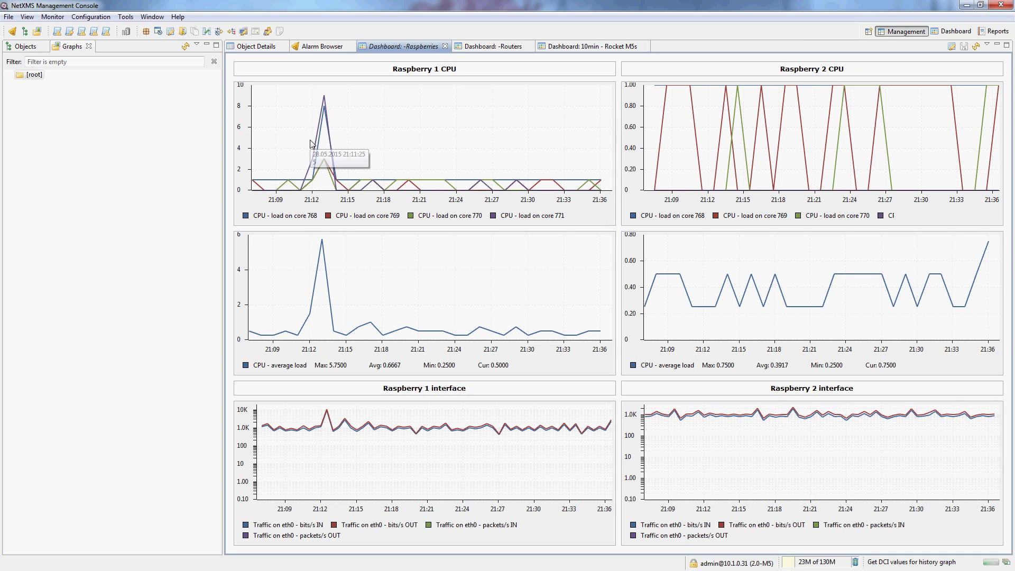
pyautogui.moveTo(300, 304)
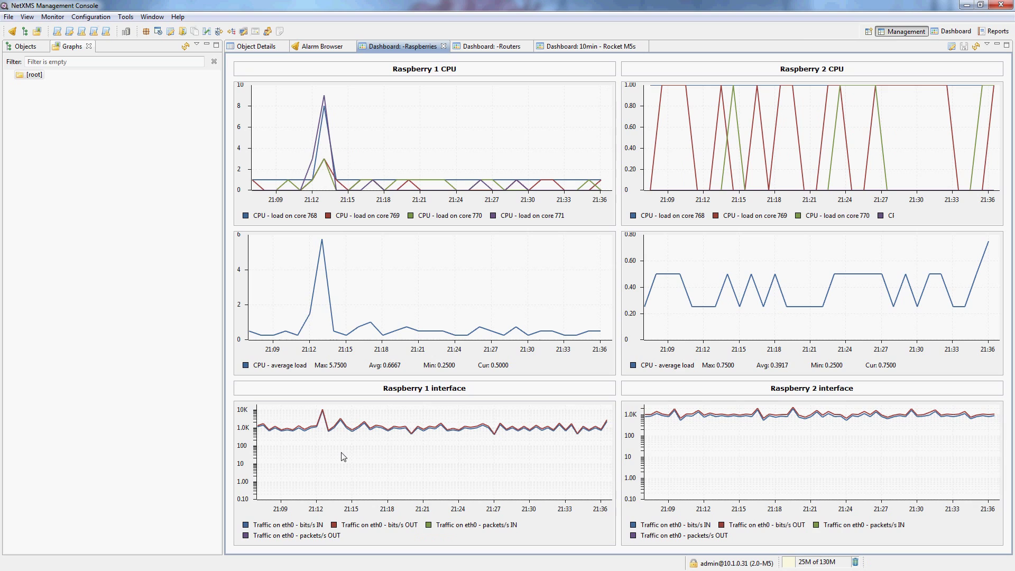
pyautogui.moveTo(343, 457)
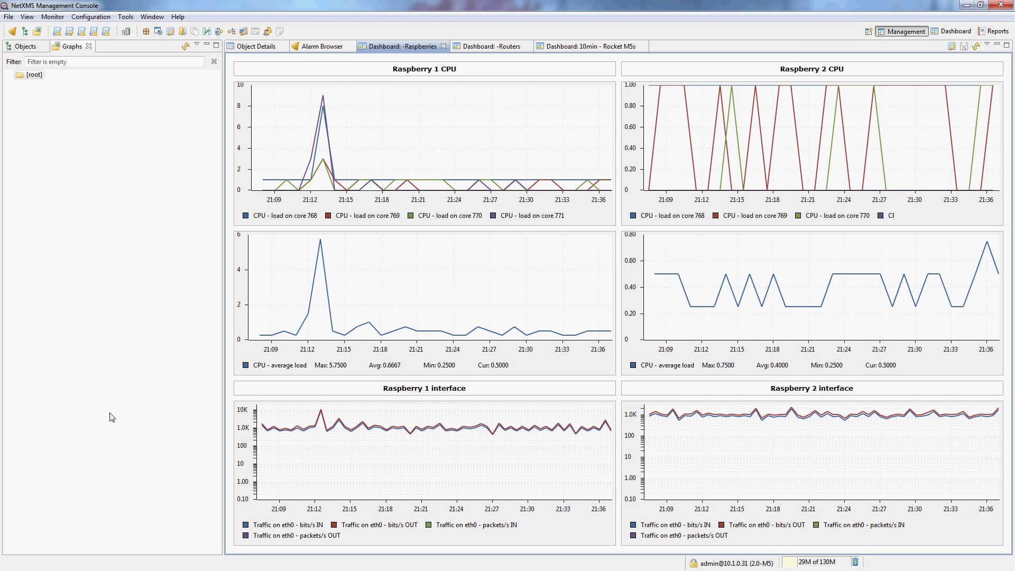
pyautogui.click(489, 47)
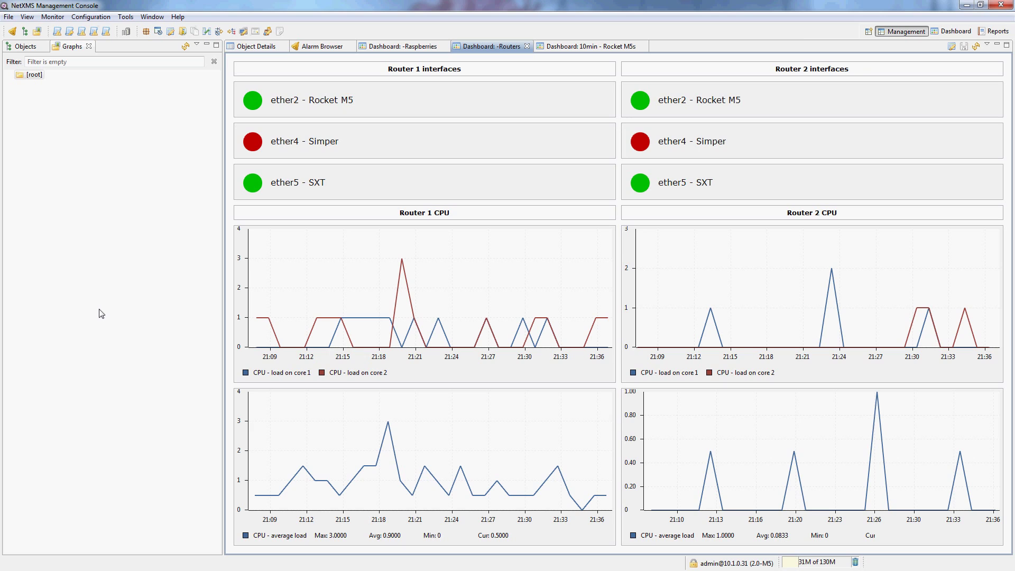
# - Switch to the 10min - Rocket M5s dashboard and inspect its traffic, hardware and signal graphs
pyautogui.click(585, 48)
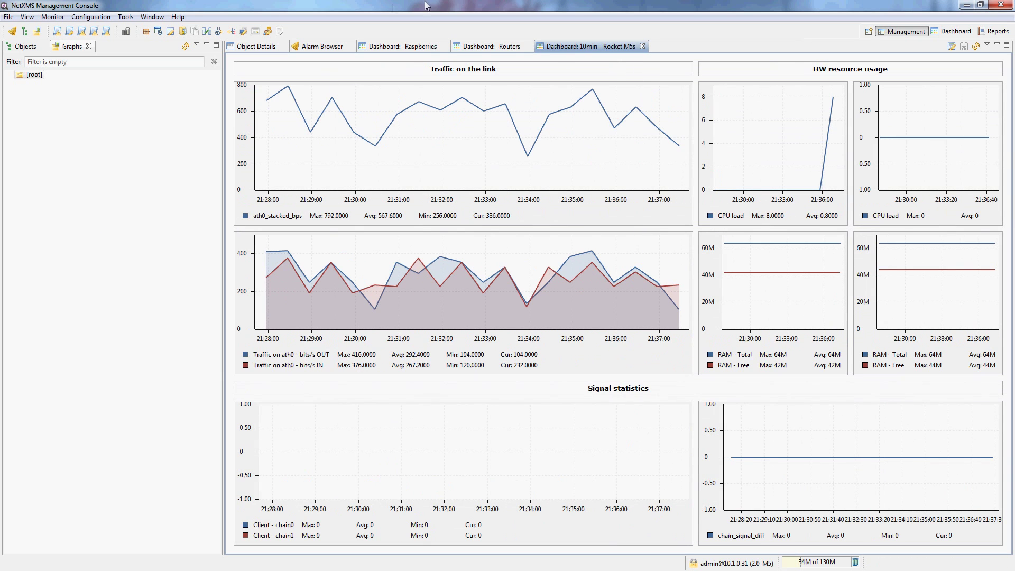
pyautogui.click(508, 47)
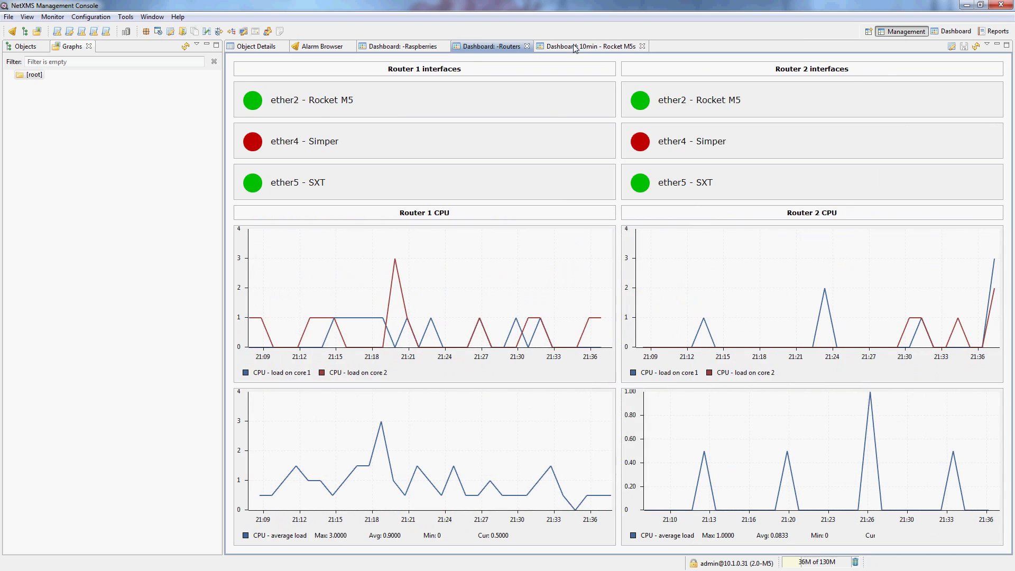
pyautogui.click(575, 47)
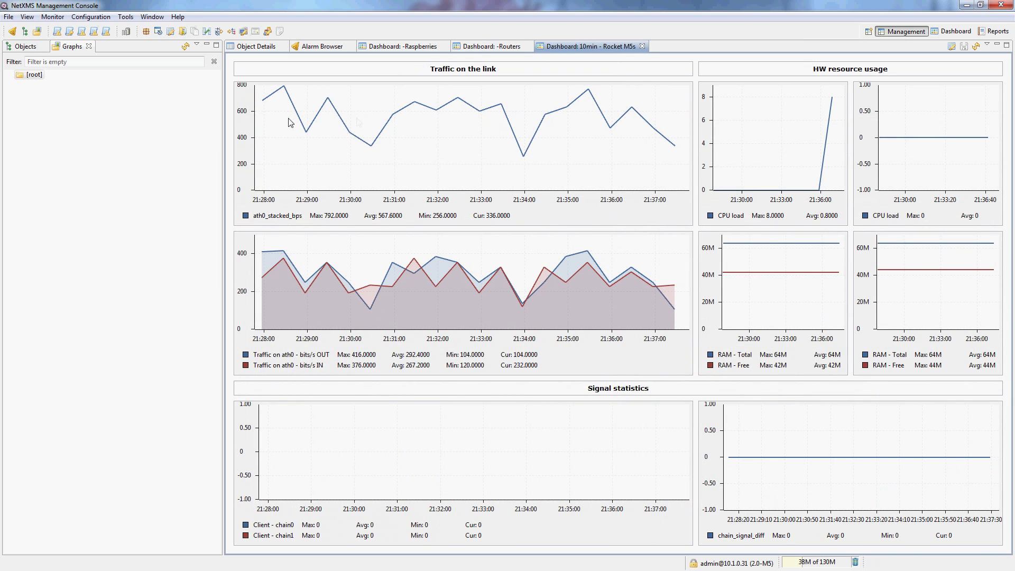
pyautogui.moveTo(358, 121)
pyautogui.moveTo(544, 284)
pyautogui.moveTo(951, 286)
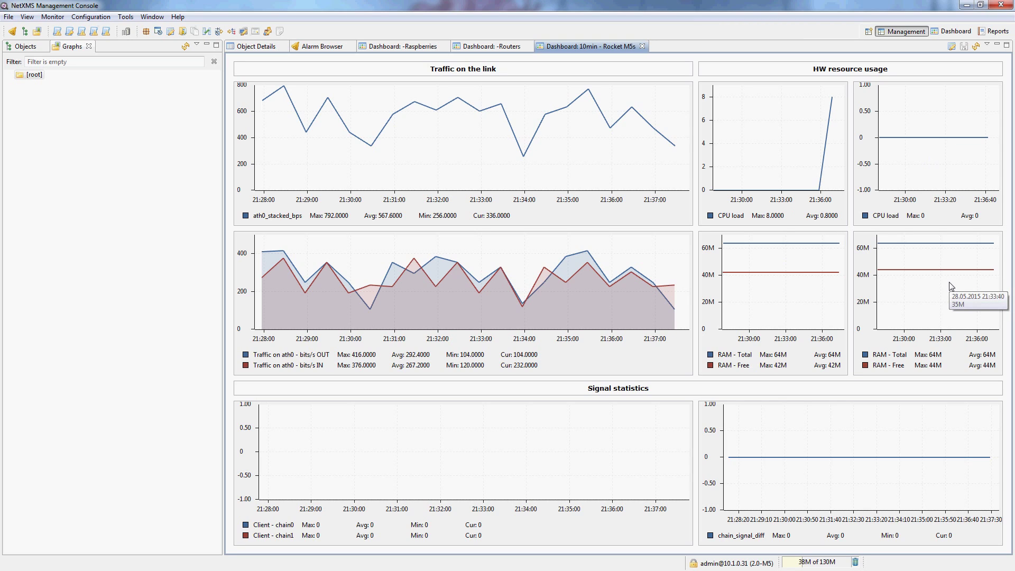